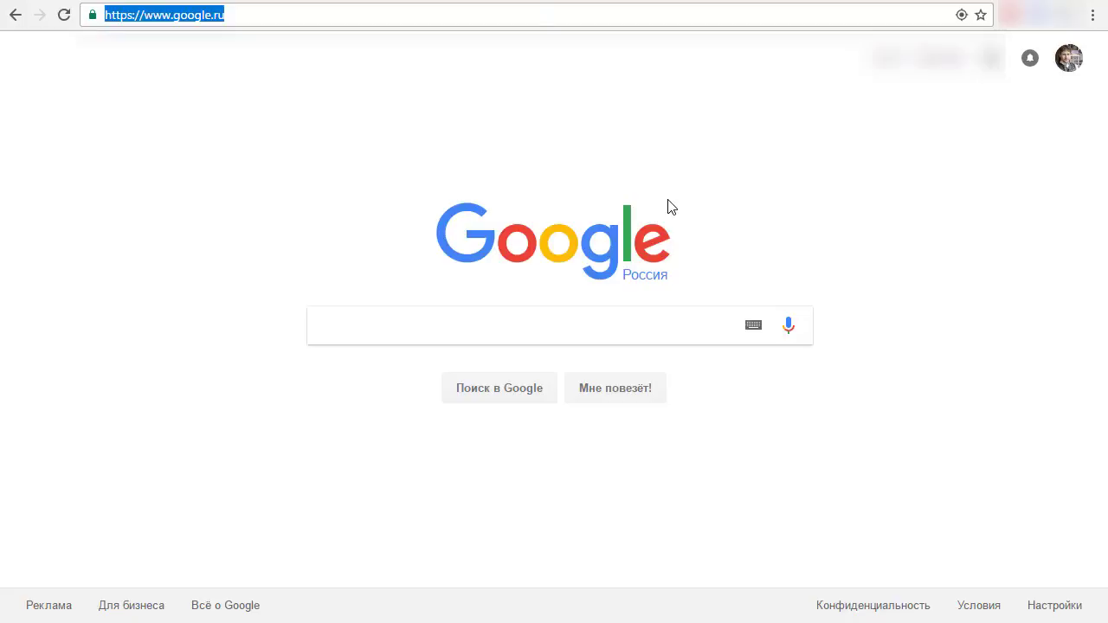
# - Load powermatrix.ru in Chrome using the address-bar autocomplete suggestion
pyautogui.write('pow')
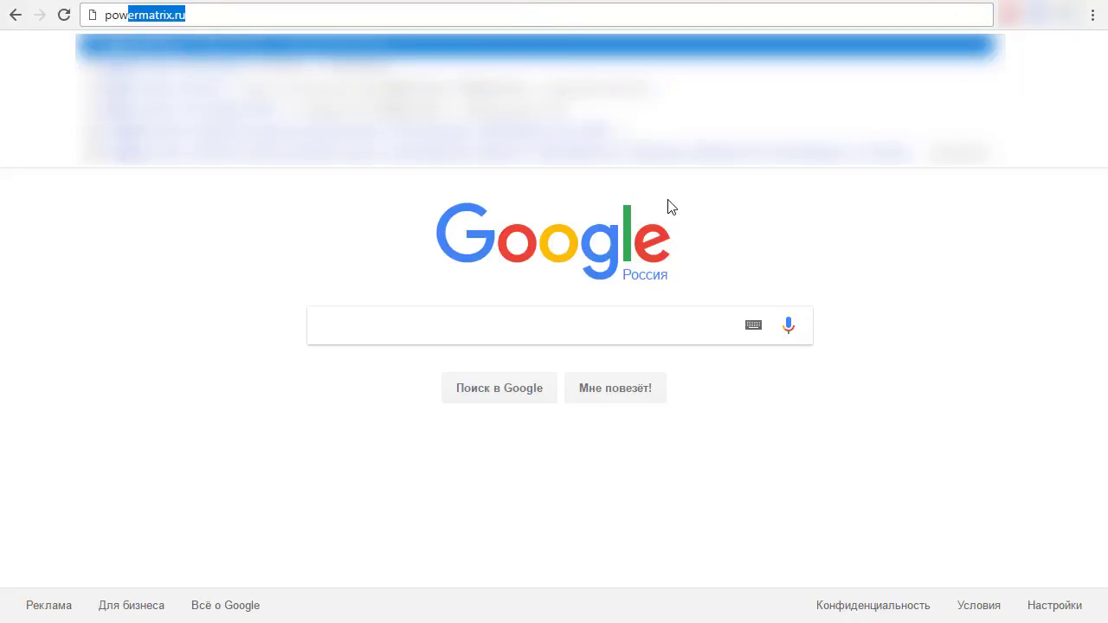
pyautogui.press('Return')
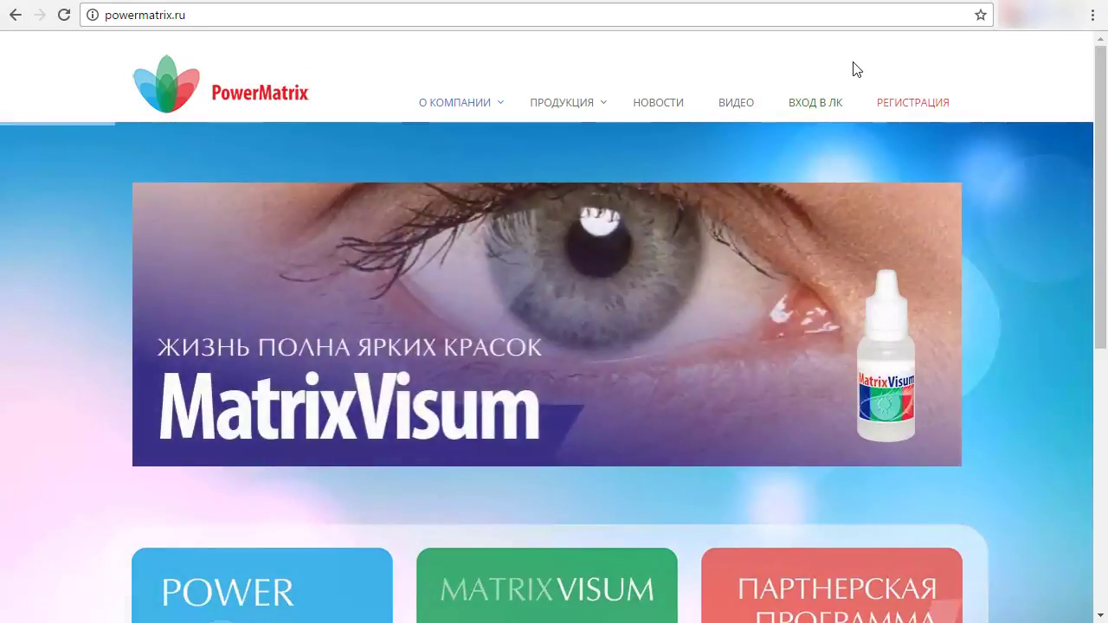
# - On the РЕГИСТРАЦИЯ form, enter the referrer's login and your new account login
pyautogui.click(903, 109)
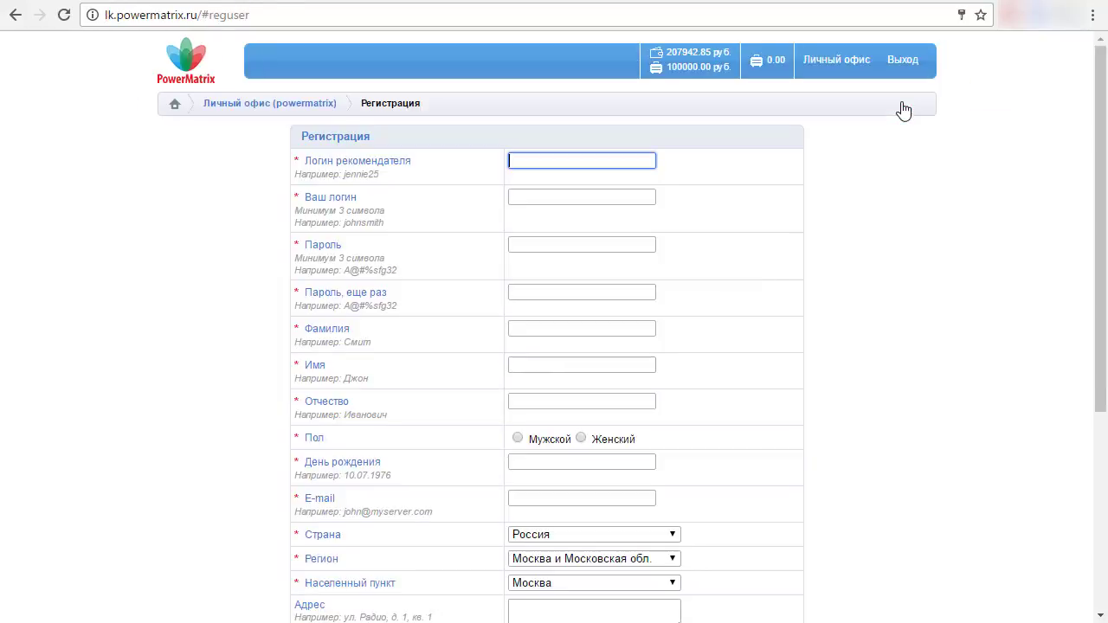
pyautogui.scroll(-2, 767, 321)
pyautogui.scroll(-2, 766, 325)
pyautogui.write('gol')
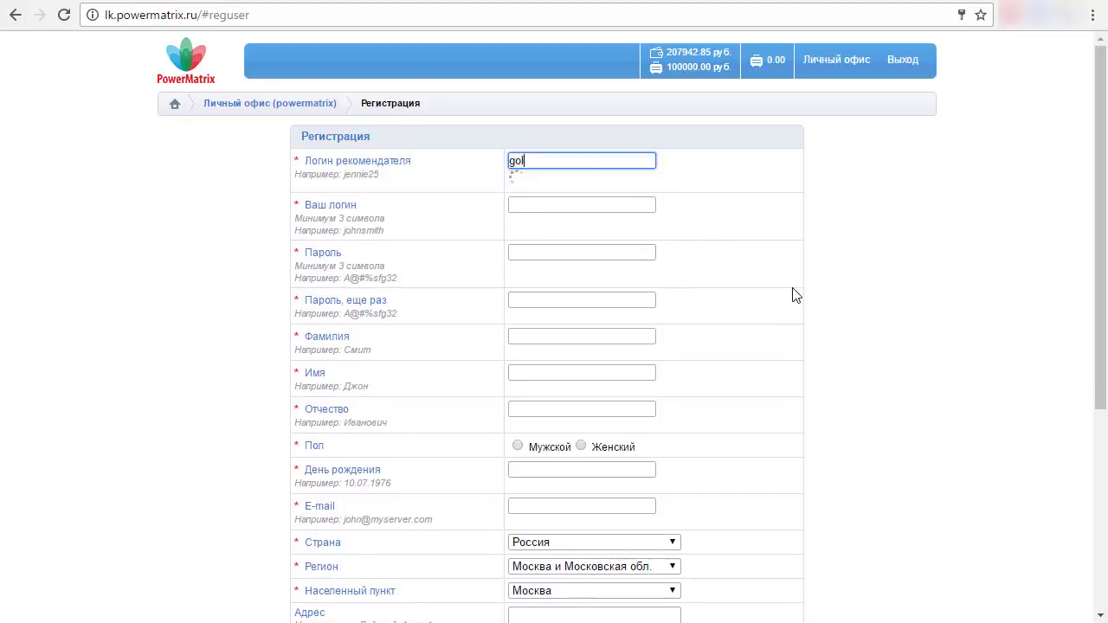
pyautogui.press('BackSpace')
pyautogui.press('BackSpace')
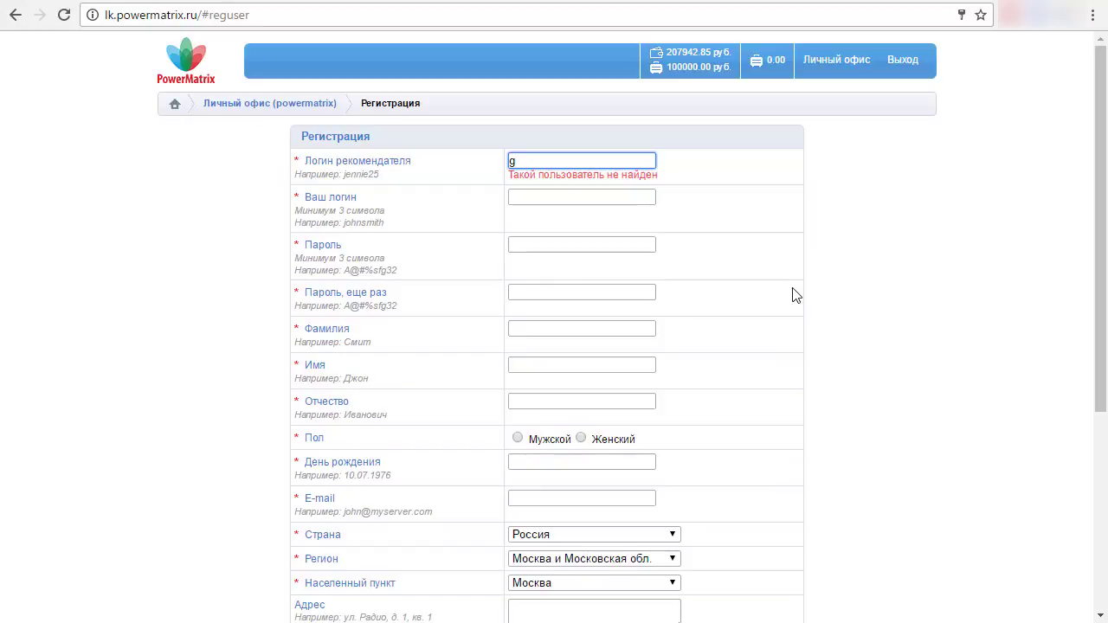
pyautogui.write('alina')
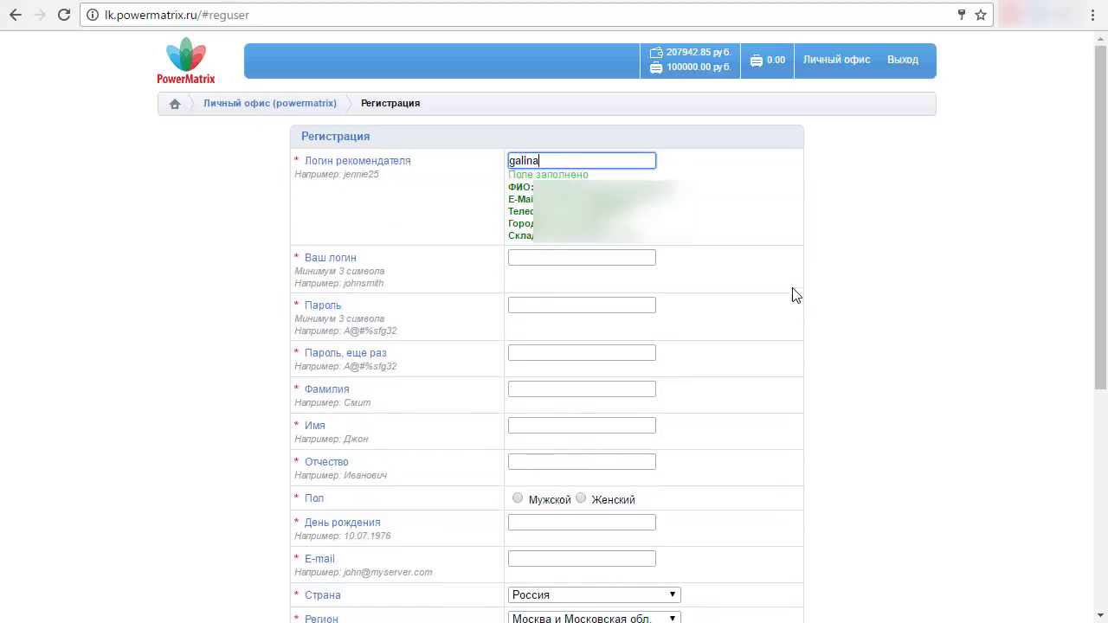
pyautogui.click(543, 257)
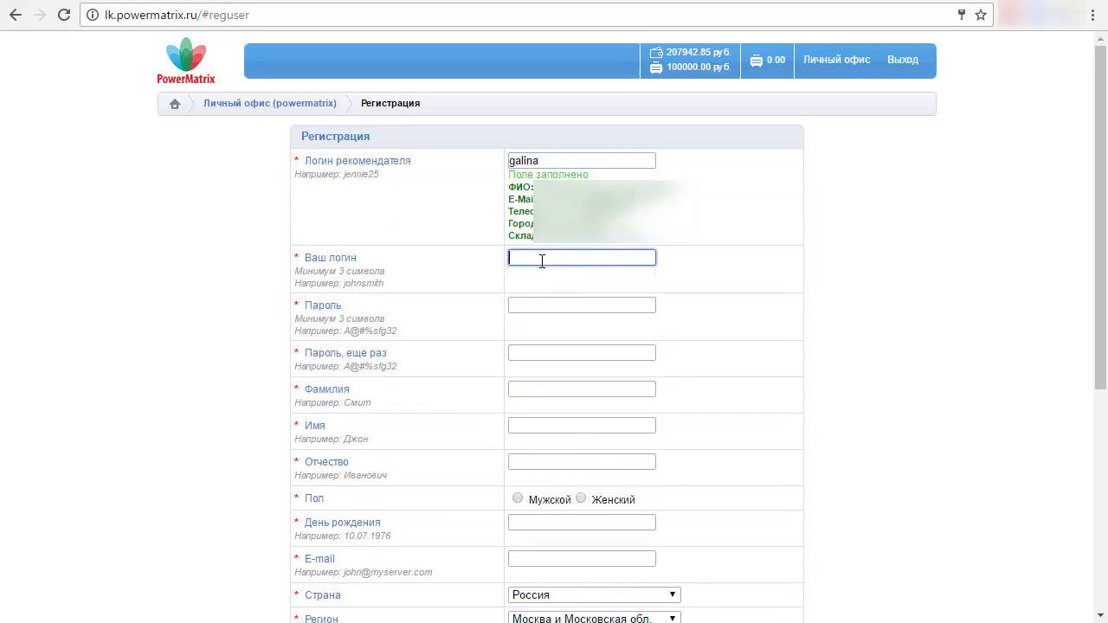
pyautogui.click(859, 295)
pyautogui.click(591, 263)
pyautogui.write('sup')
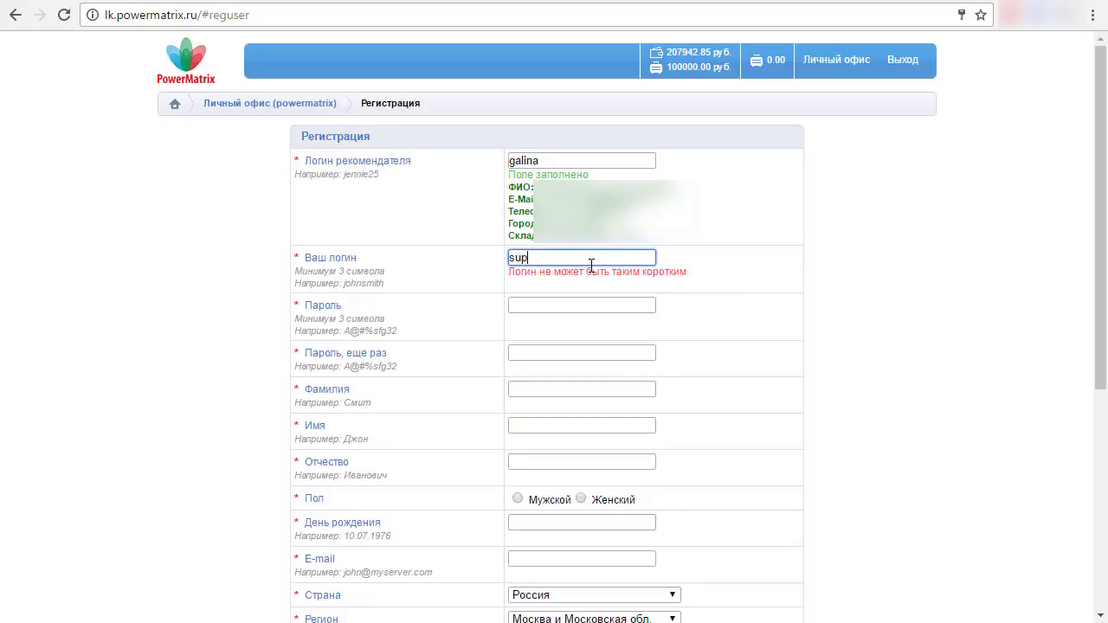
pyautogui.write('erme')
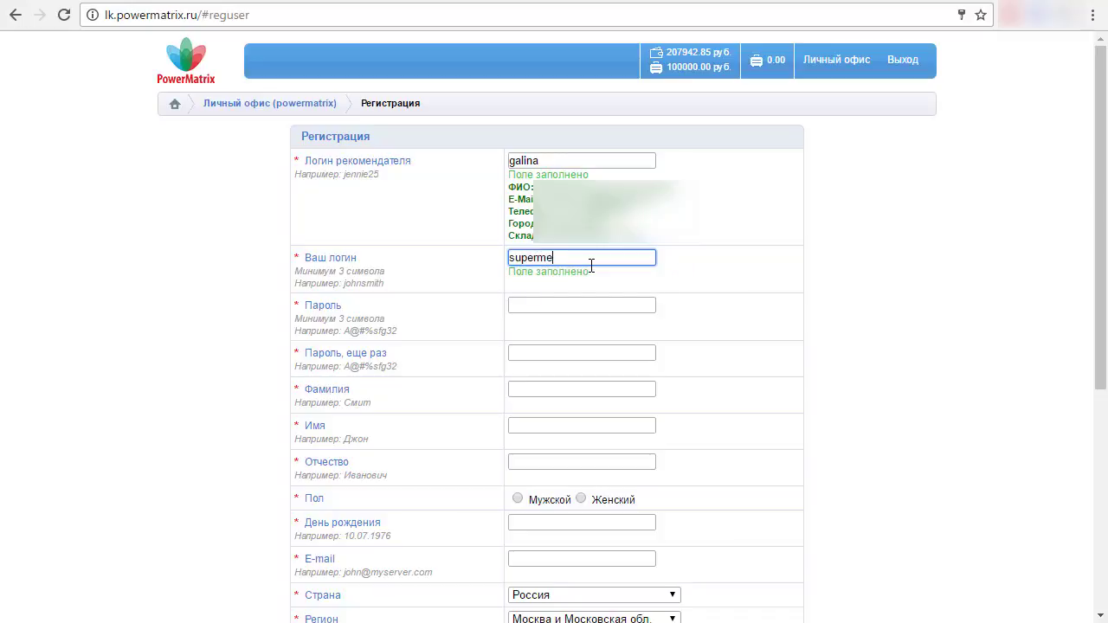
pyautogui.write('n999')
# - Fill in the password, its repeat, and the surname, first name and patronymic fields
pyautogui.click(560, 307)
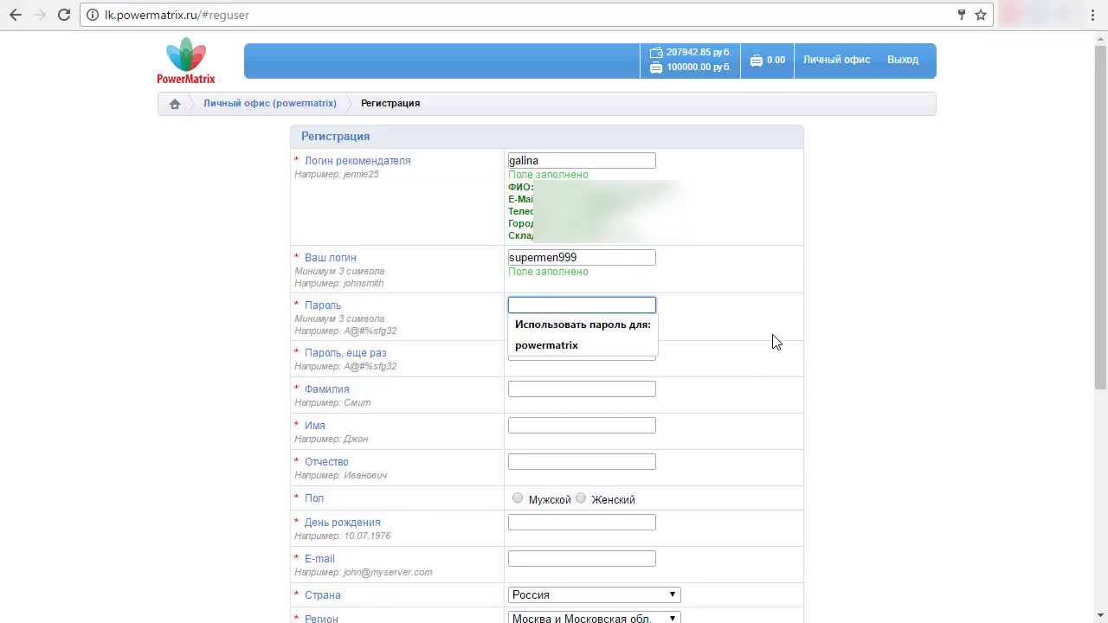
pyautogui.write('1')
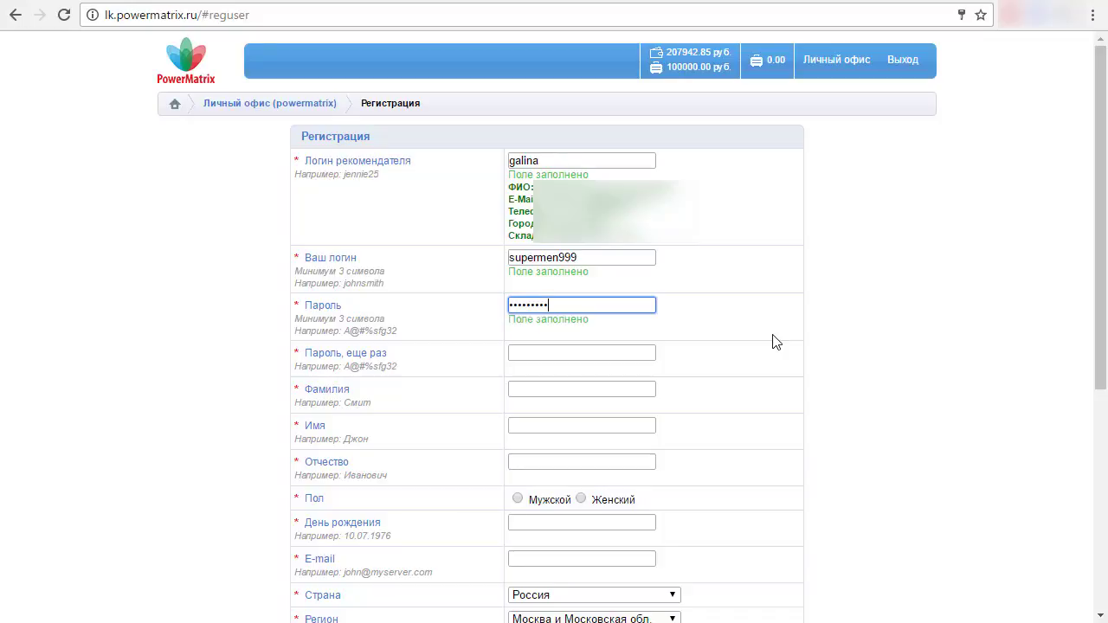
pyautogui.click(561, 349)
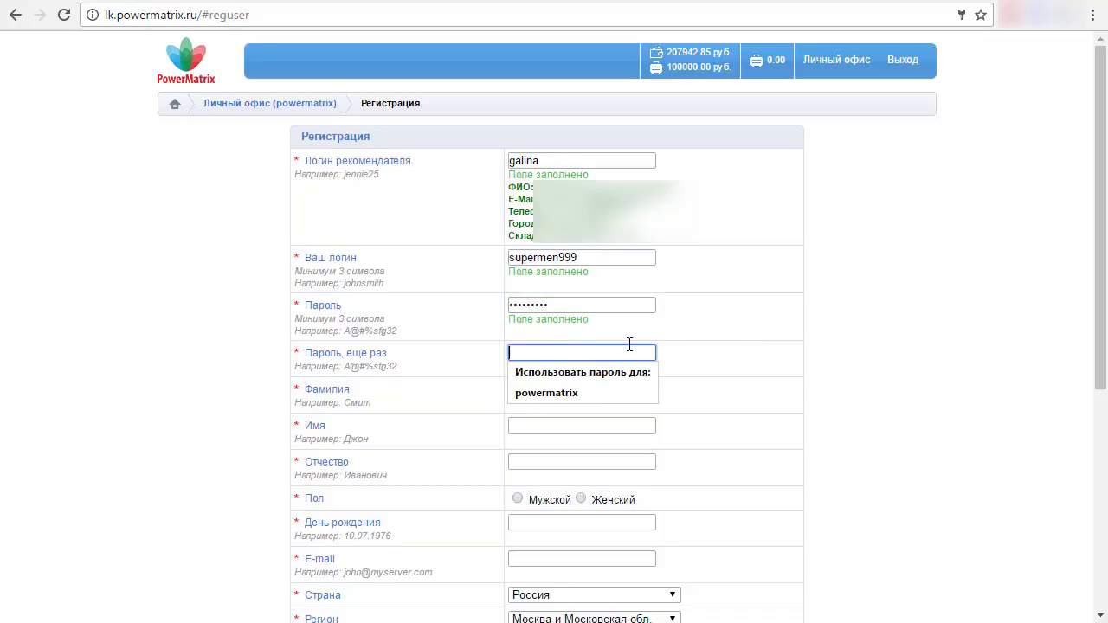
pyautogui.write('12345678')
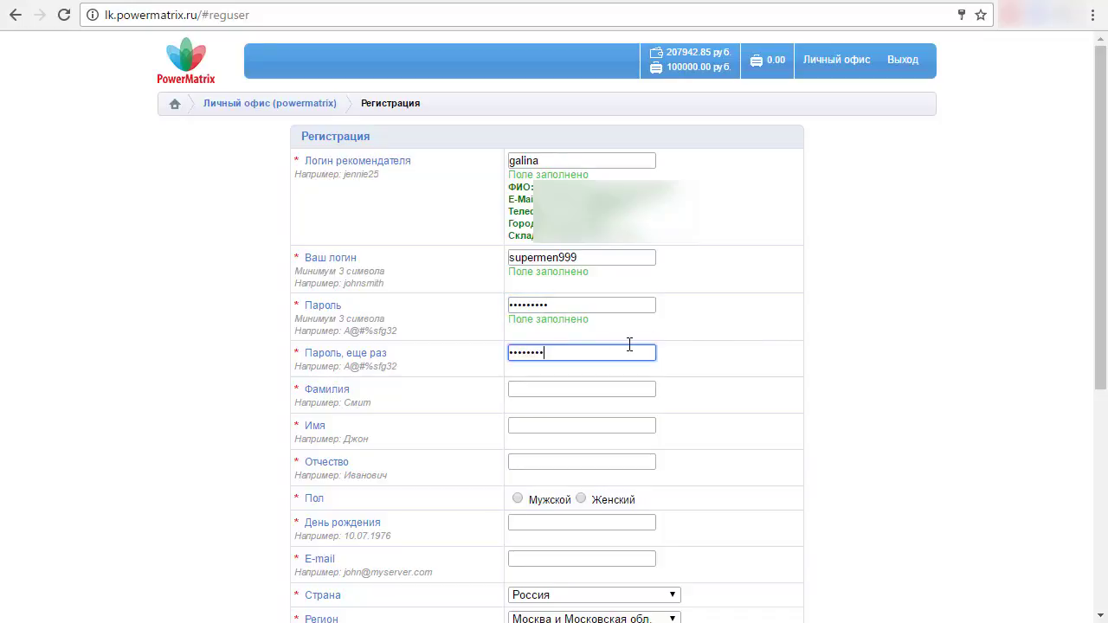
pyautogui.write('9')
pyautogui.click(574, 389)
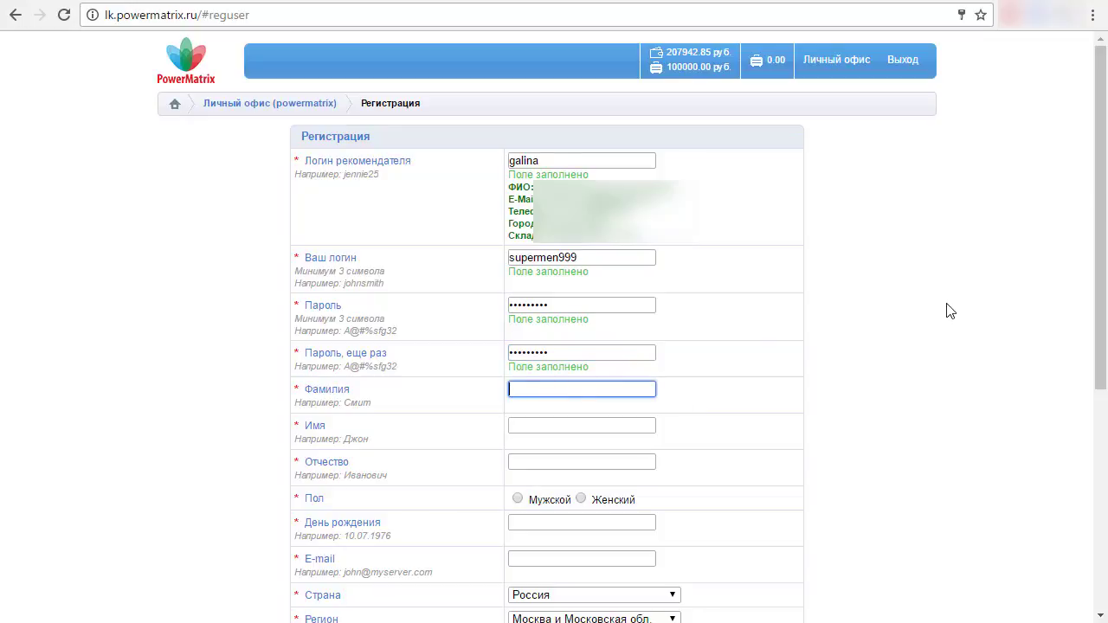
pyautogui.write('b')
pyautogui.press('BackSpace')
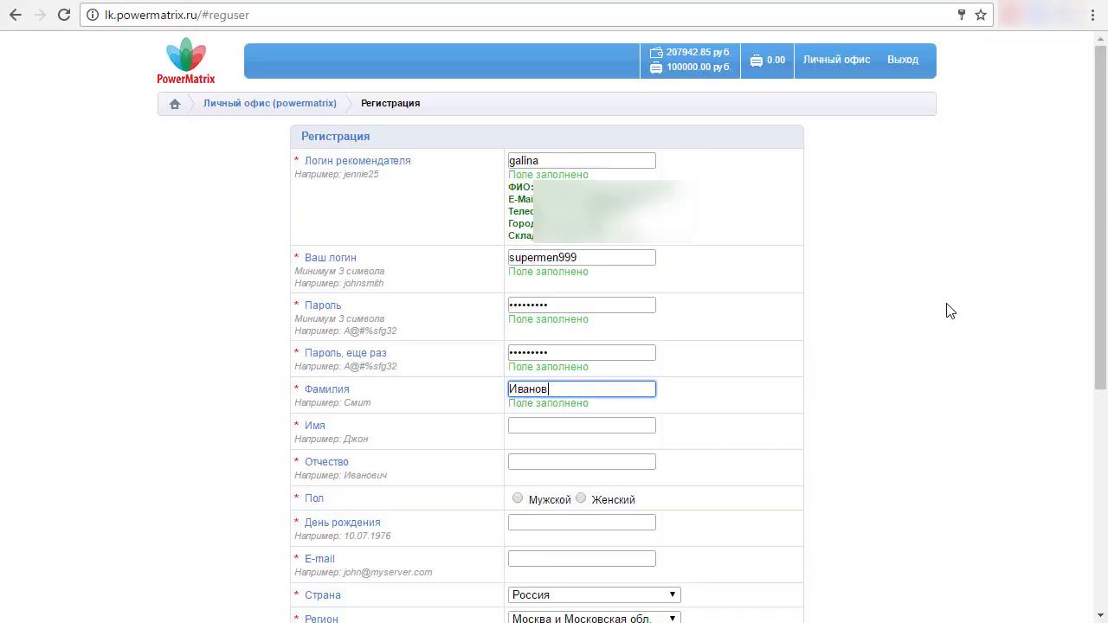
pyautogui.click(540, 425)
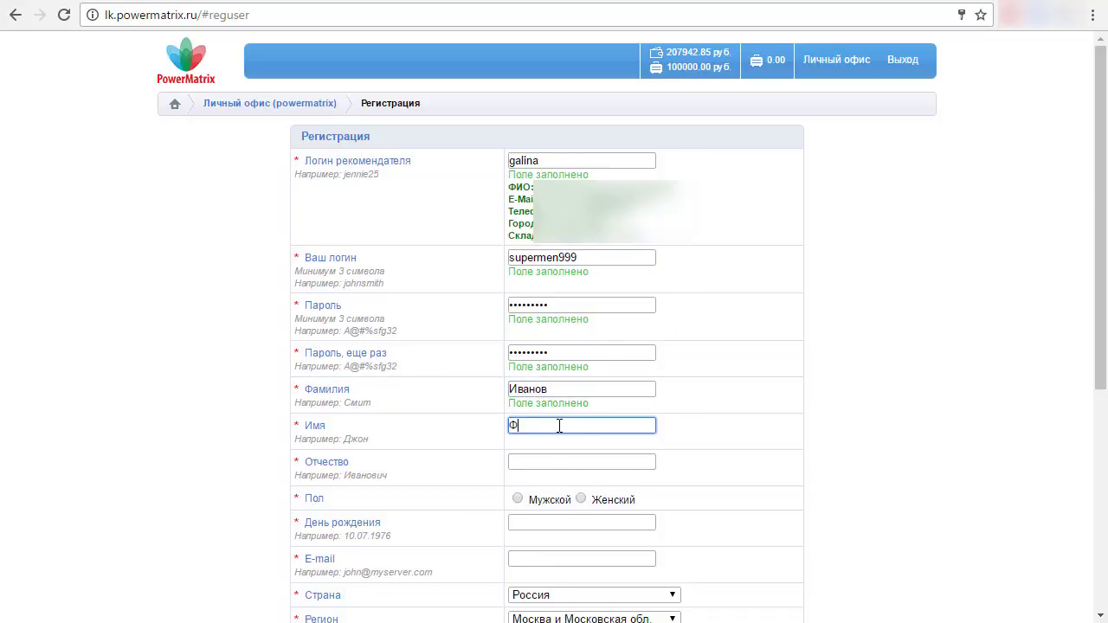
pyautogui.click(546, 465)
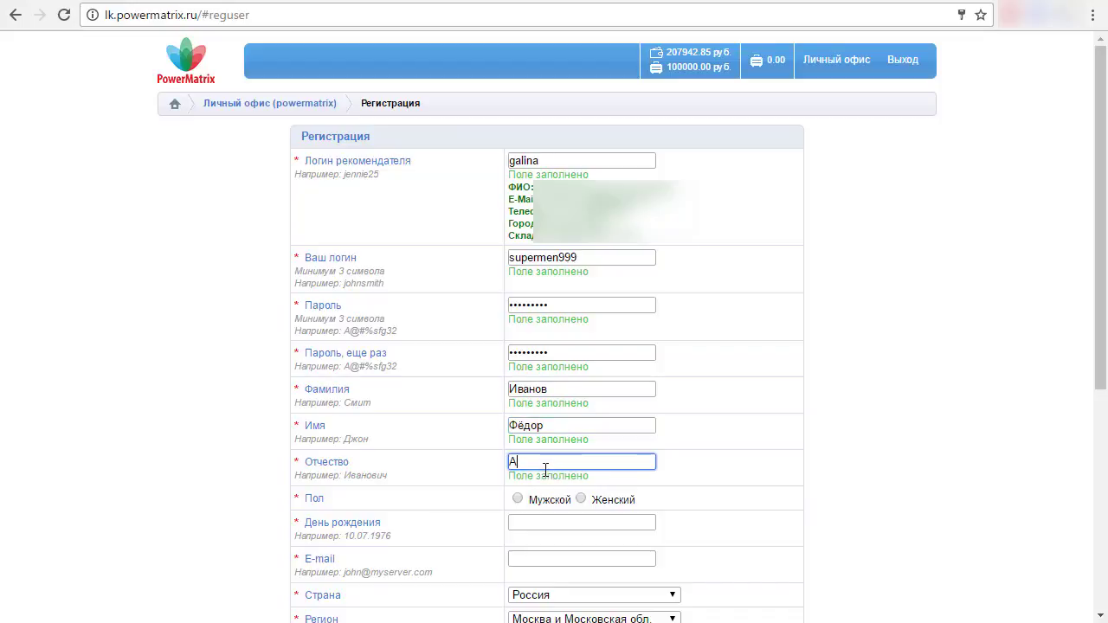
# - Set gender to male, birth date to 01.01.1980, and enter the e-mail address
pyautogui.click(537, 503)
pyautogui.scroll(-1, 621, 511)
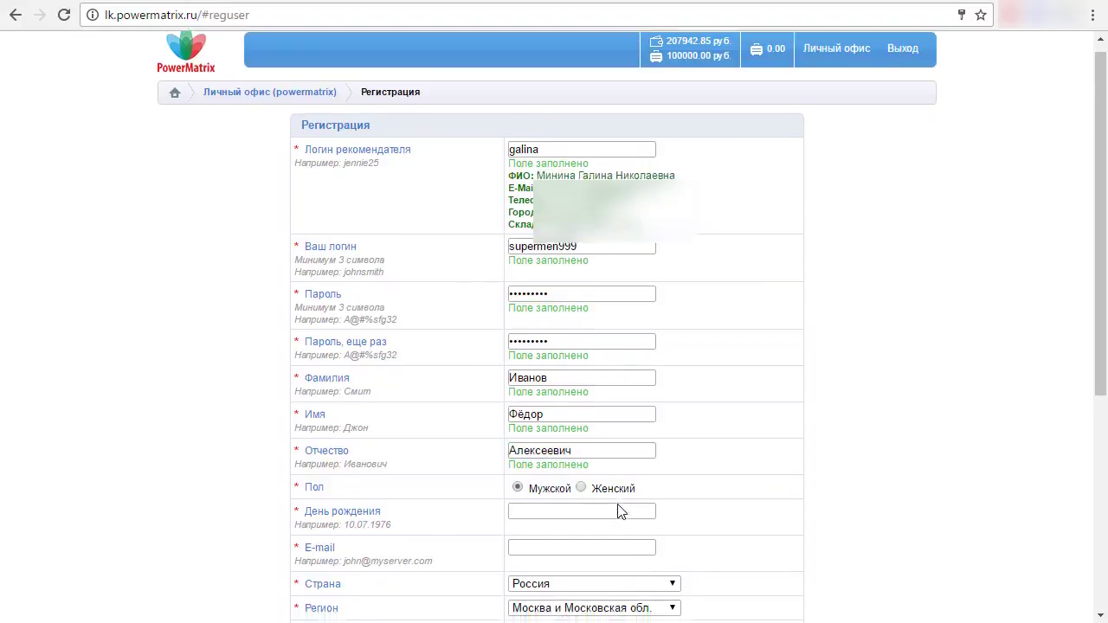
pyautogui.scroll(-1, 621, 512)
pyautogui.click(540, 349)
pyautogui.click(549, 421)
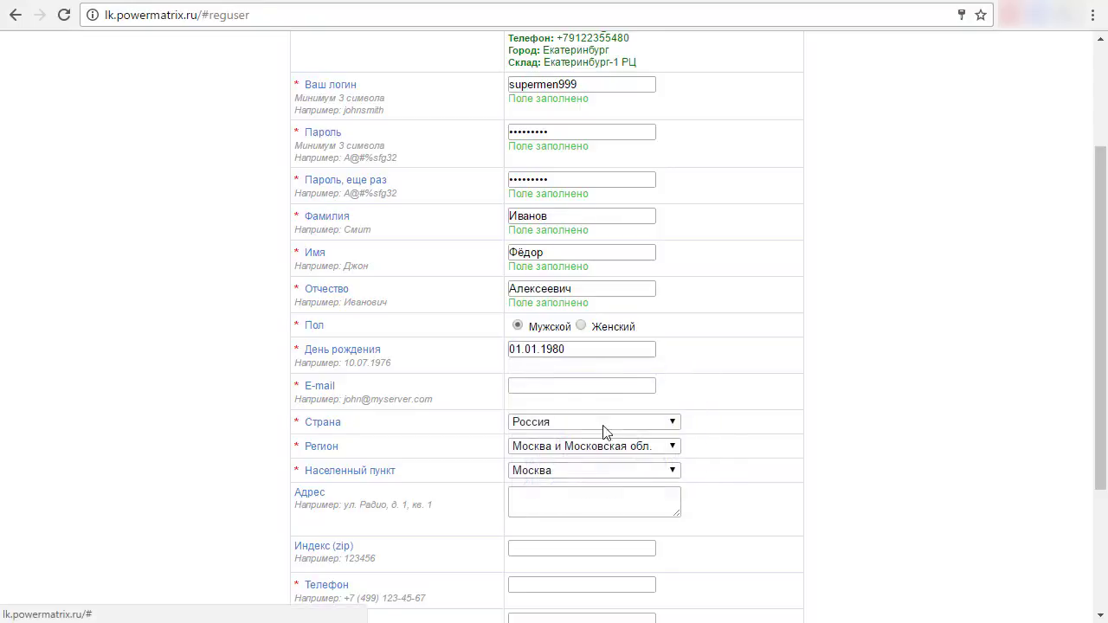
pyautogui.click(564, 391)
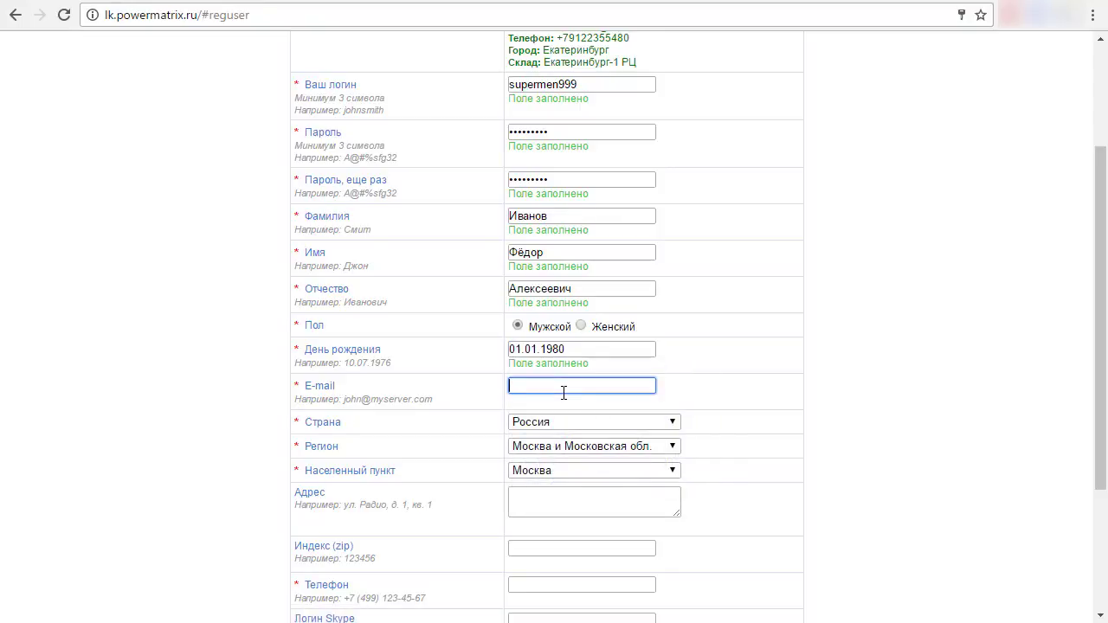
pyautogui.scroll(-1, 706, 363)
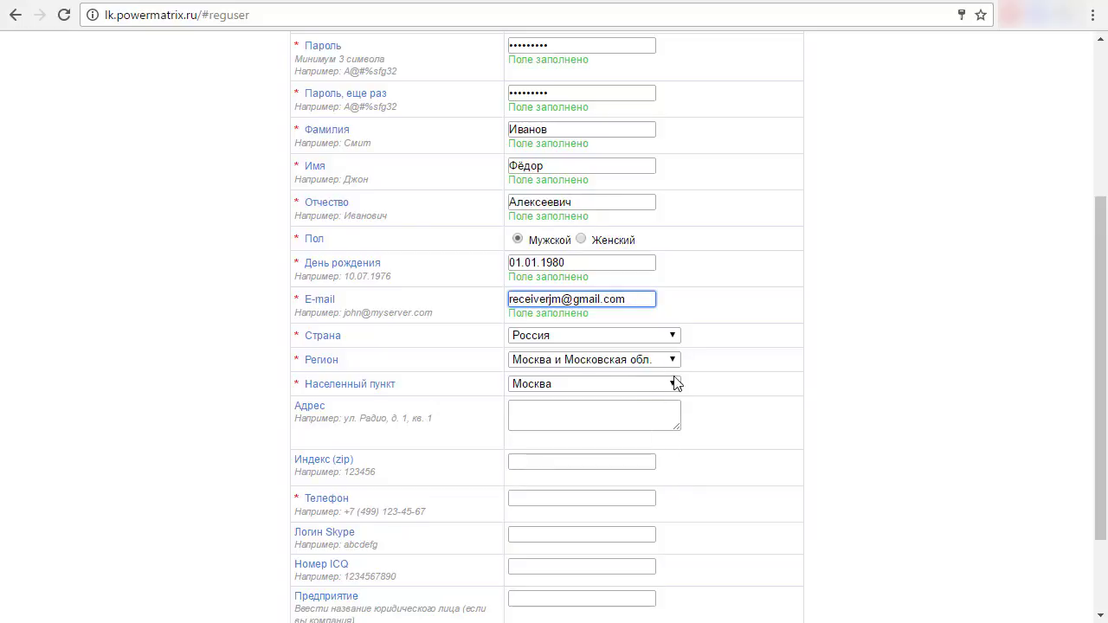
# - Choose Свердловская обл. as the region
pyautogui.click(582, 361)
pyautogui.click(582, 360)
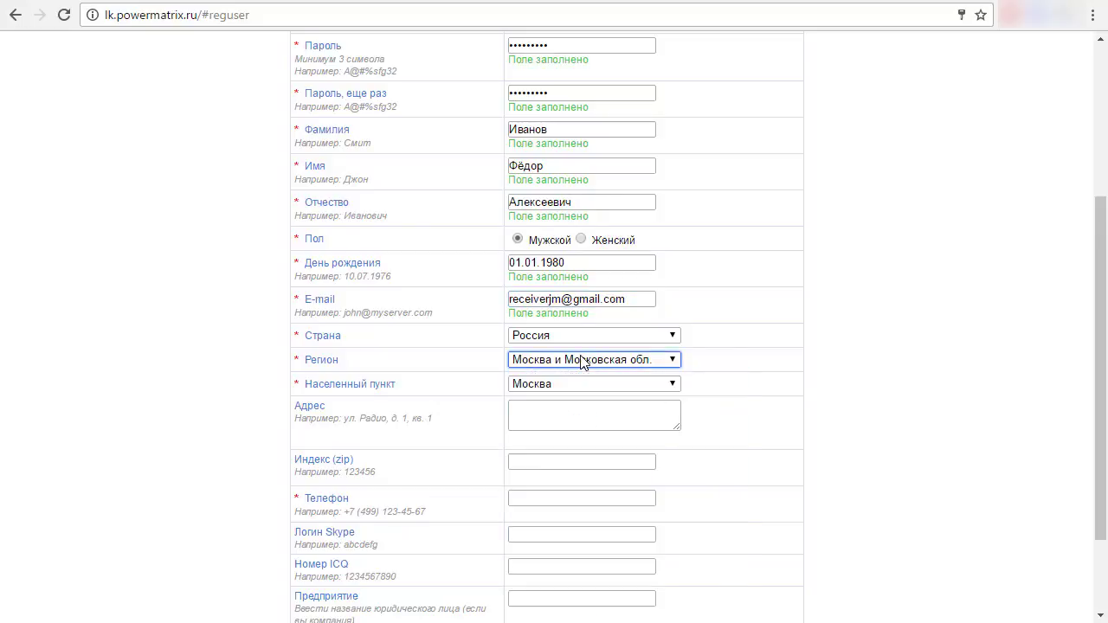
pyautogui.click(582, 360)
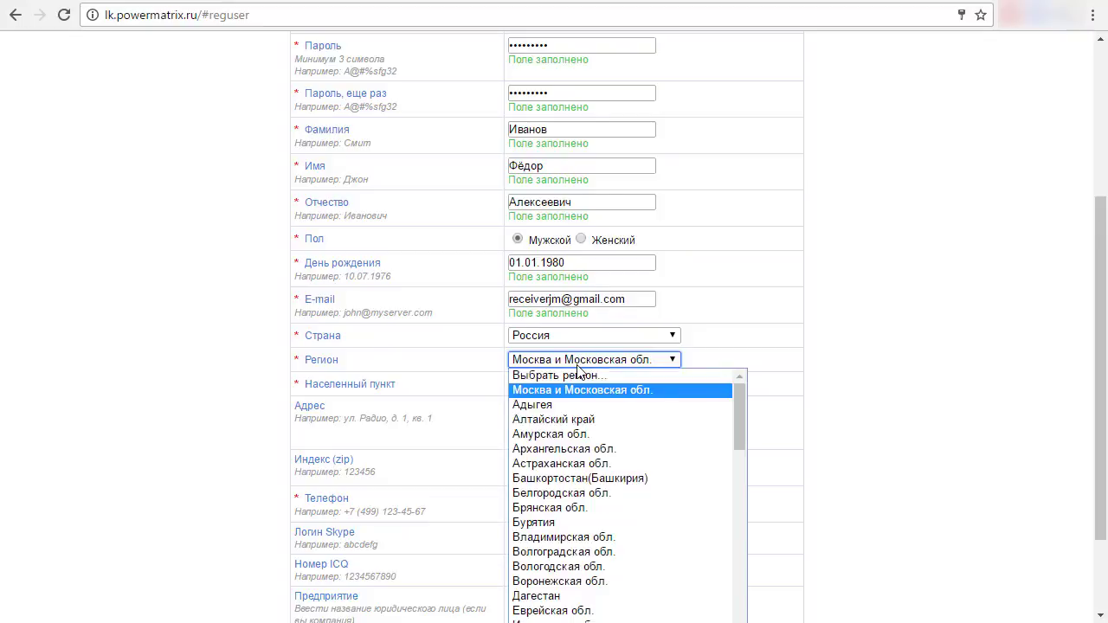
pyautogui.click(580, 362)
pyautogui.click(569, 363)
pyautogui.press('Cyrillic_ie')
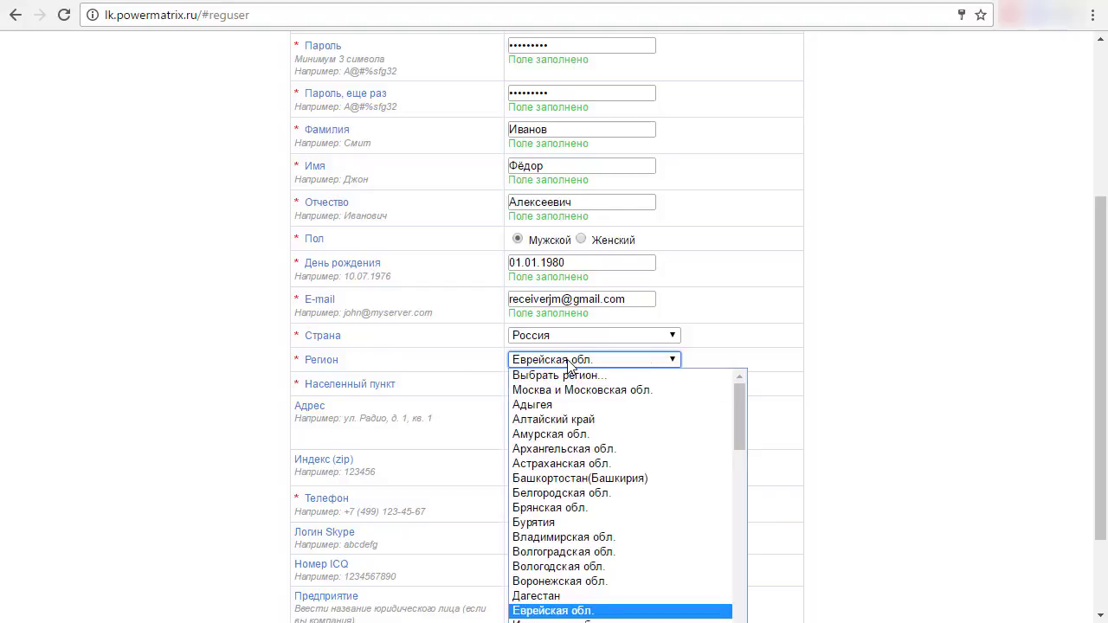
pyautogui.scroll(-2, 563, 524)
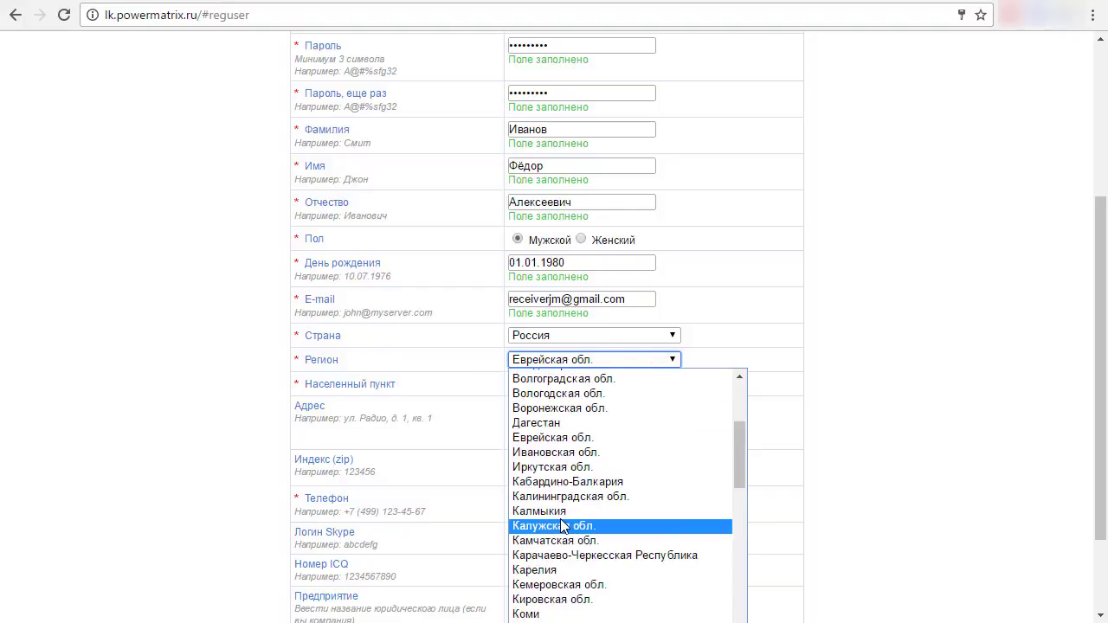
pyautogui.press('Cyrillic_es')
pyautogui.press('Cyrillic_ve')
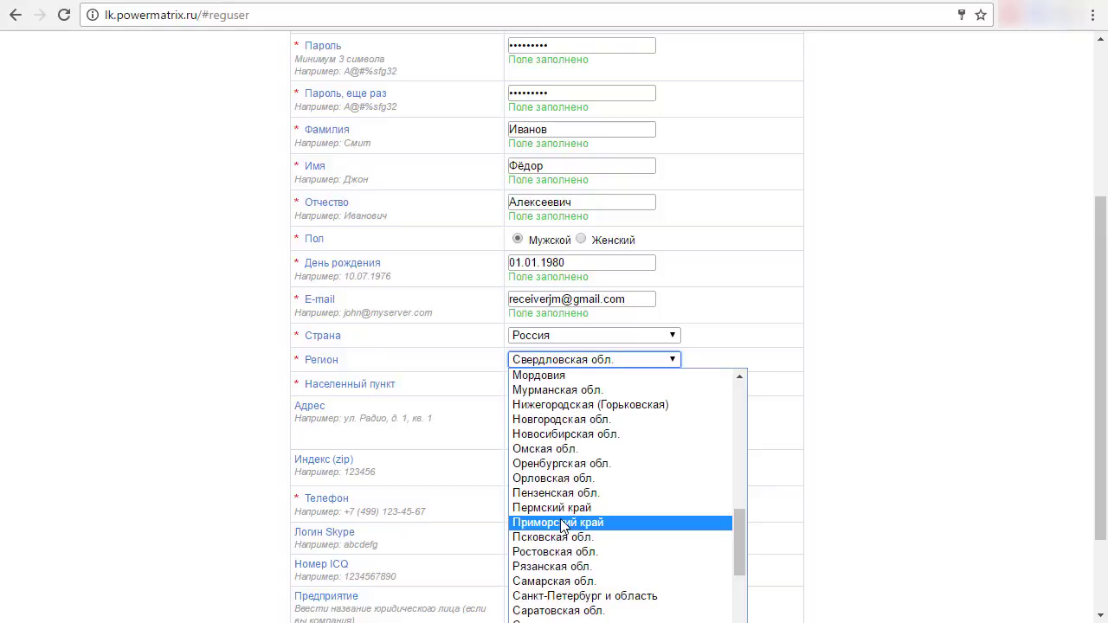
pyautogui.click(558, 610)
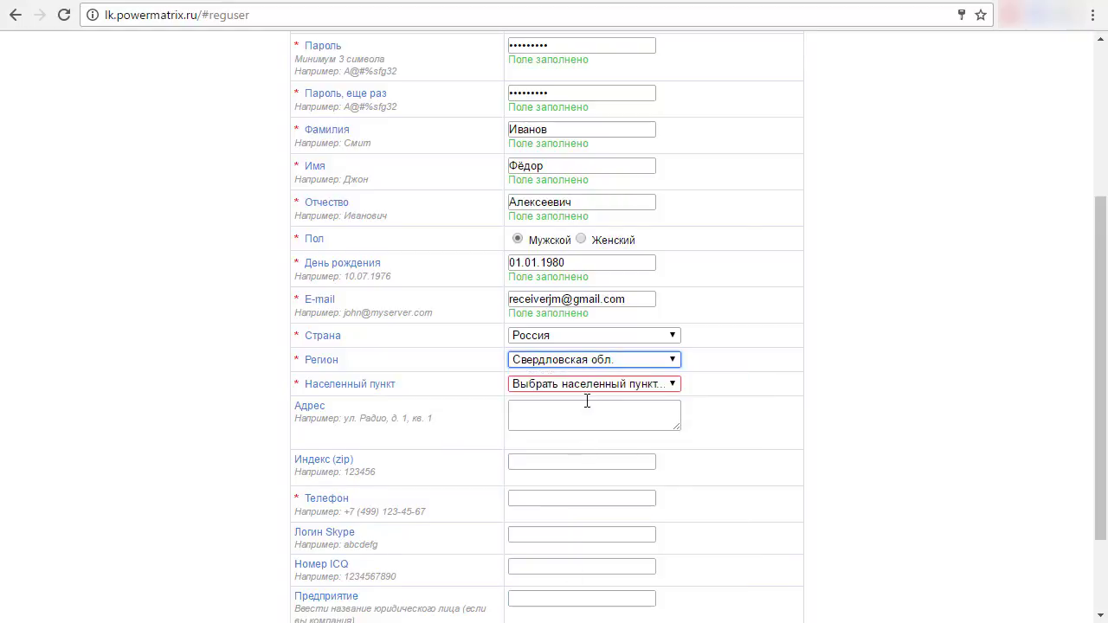
# - Pick Екатеринбург as the Населенный пункт
pyautogui.click(588, 386)
pyautogui.scroll(-2, 587, 394)
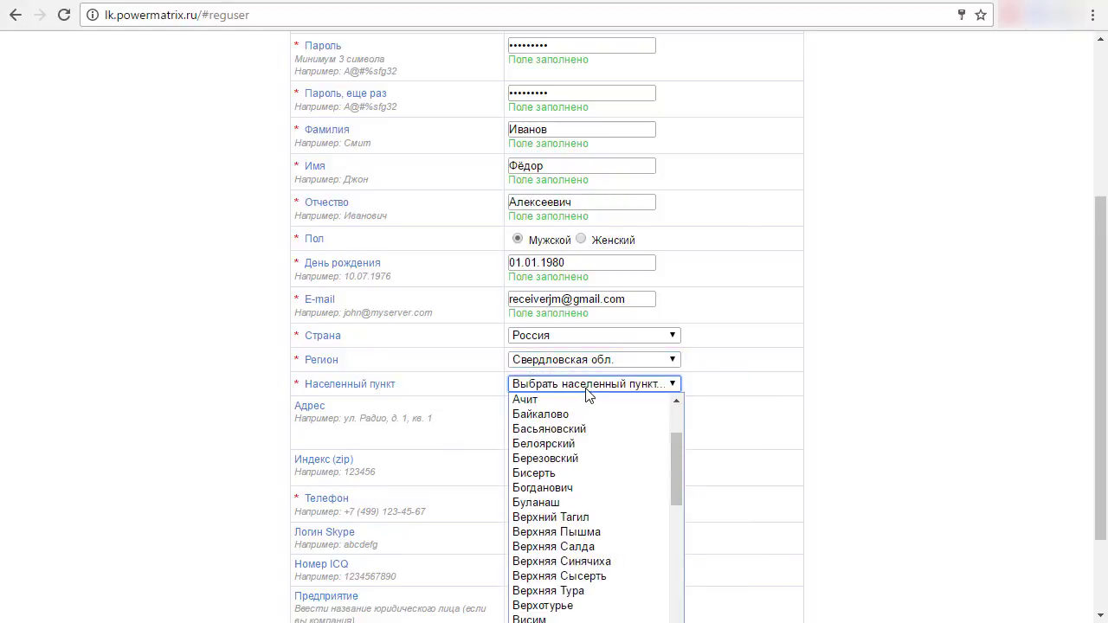
pyautogui.press('Cyrillic_ie')
pyautogui.press('Return')
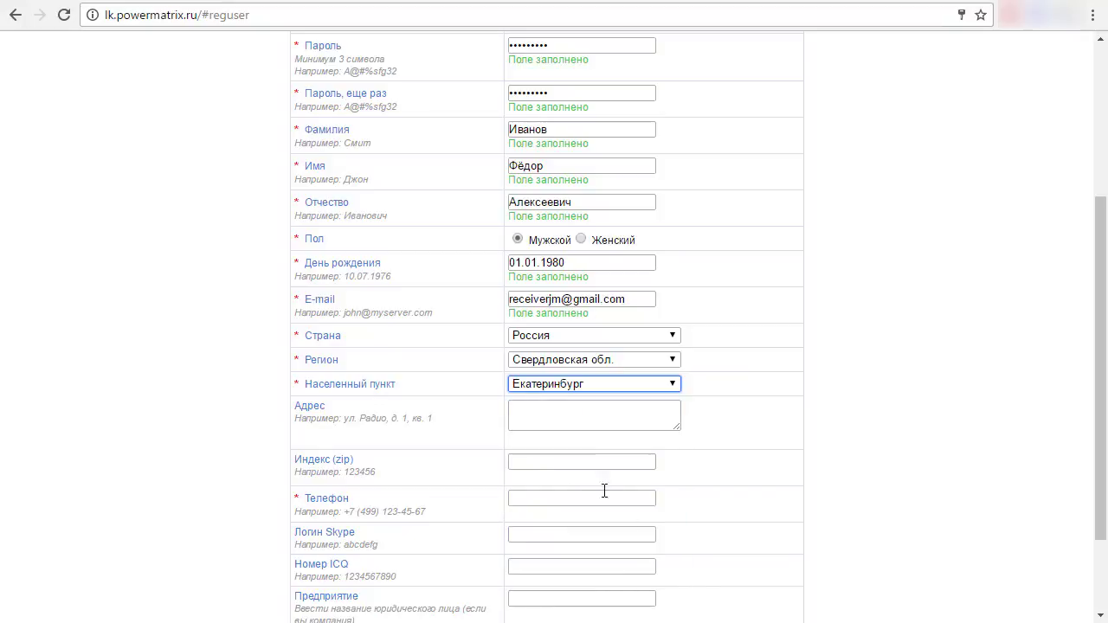
pyautogui.click(564, 419)
# - Enter the phone number in the Телефон field
pyautogui.scroll(-3, 829, 442)
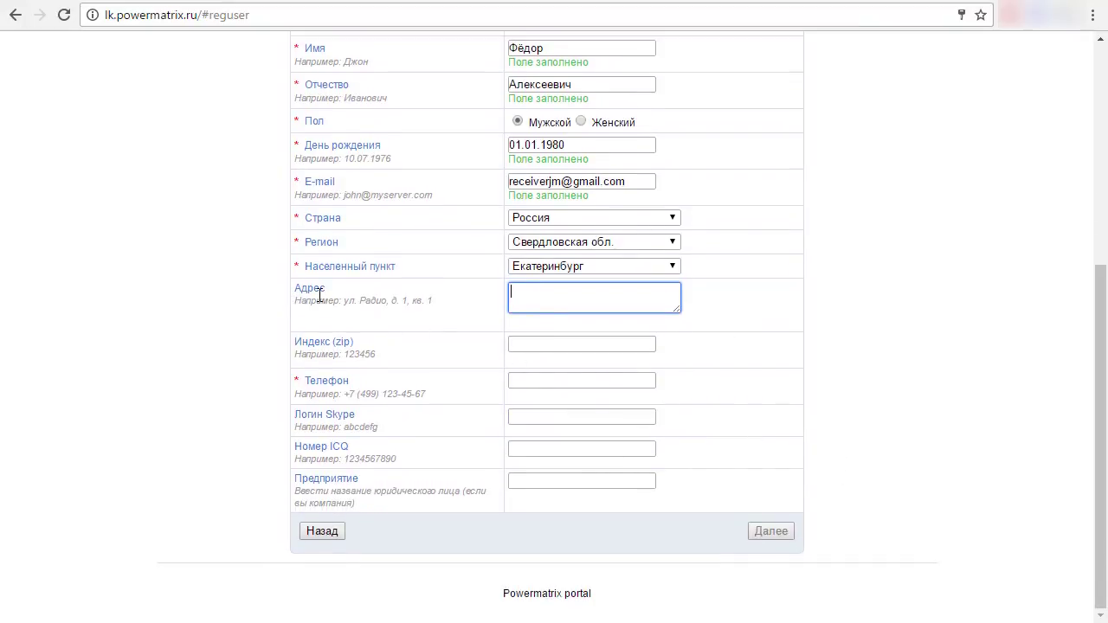
pyautogui.moveTo(297, 288); pyautogui.dragTo(328, 289)
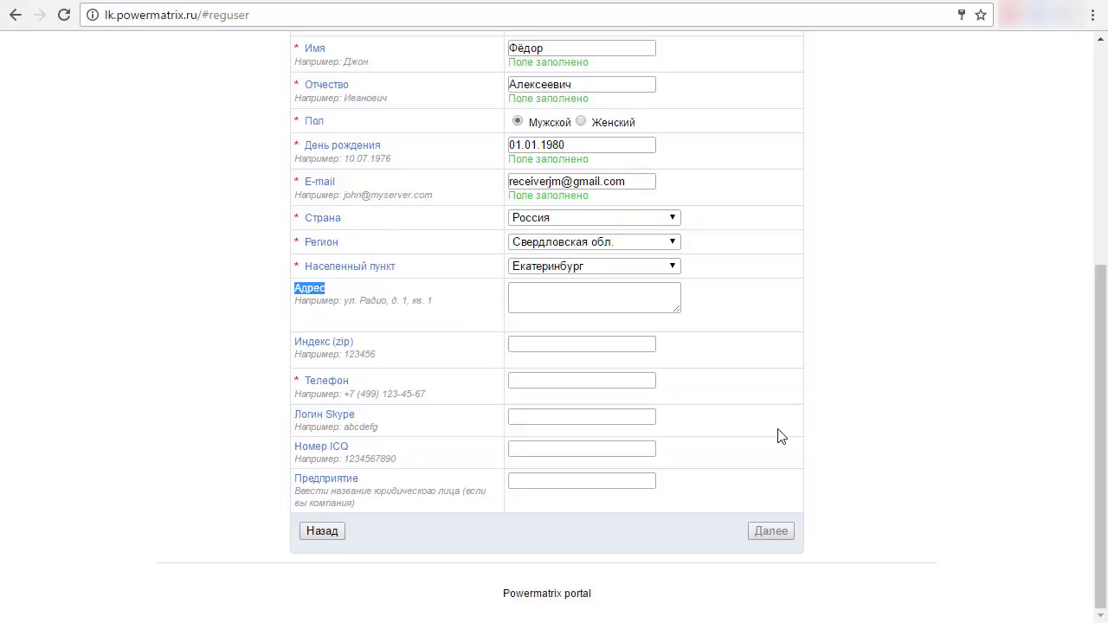
pyautogui.click(592, 381)
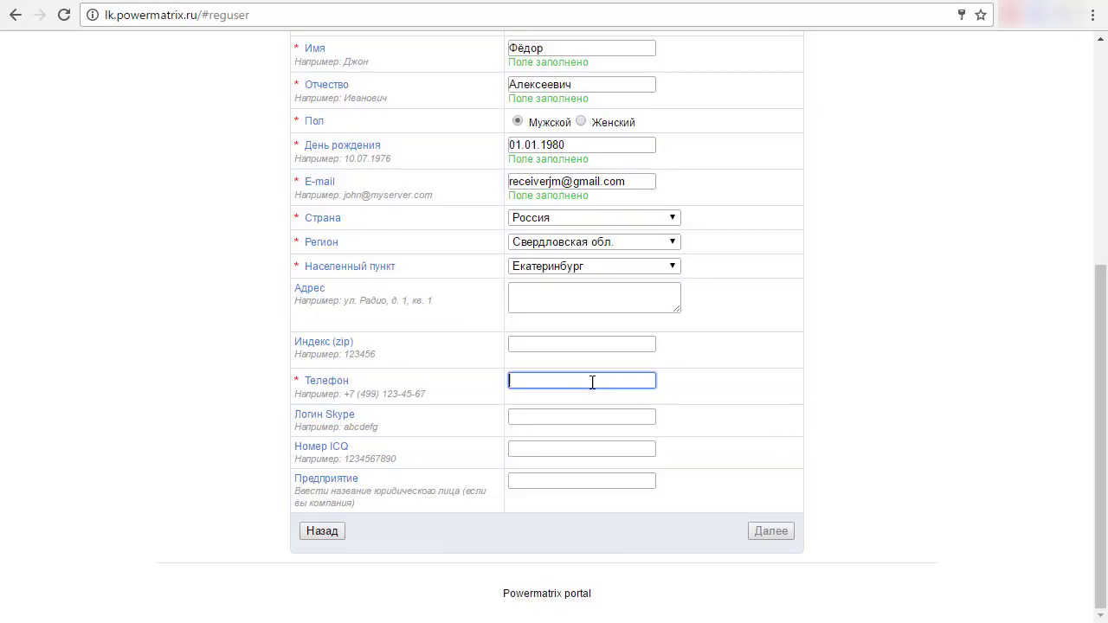
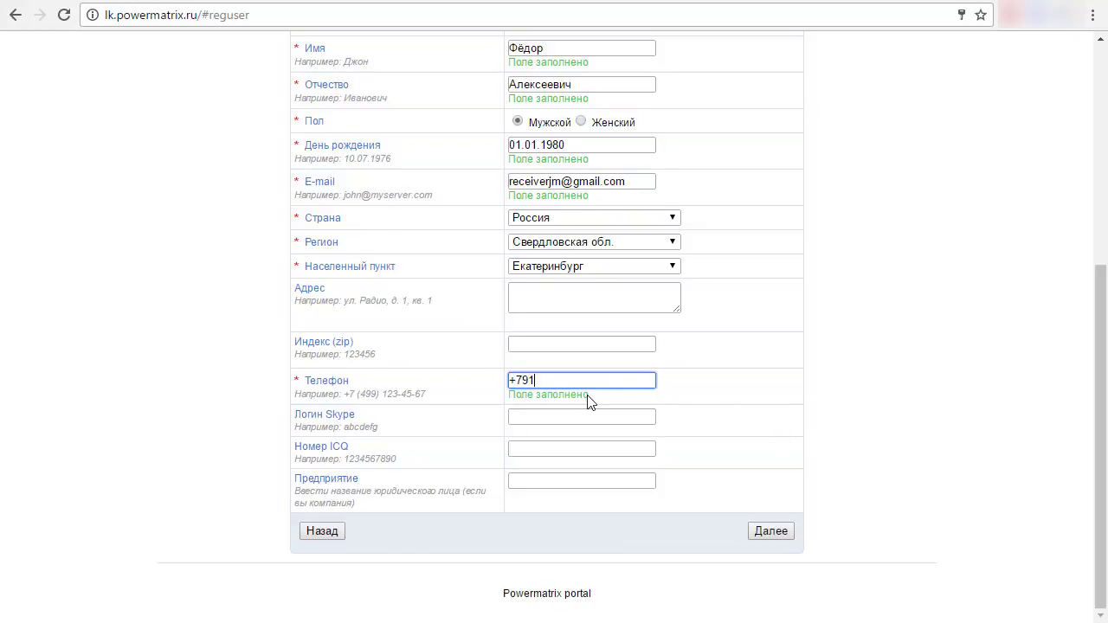
pyautogui.moveTo(305, 381); pyautogui.dragTo(296, 381)
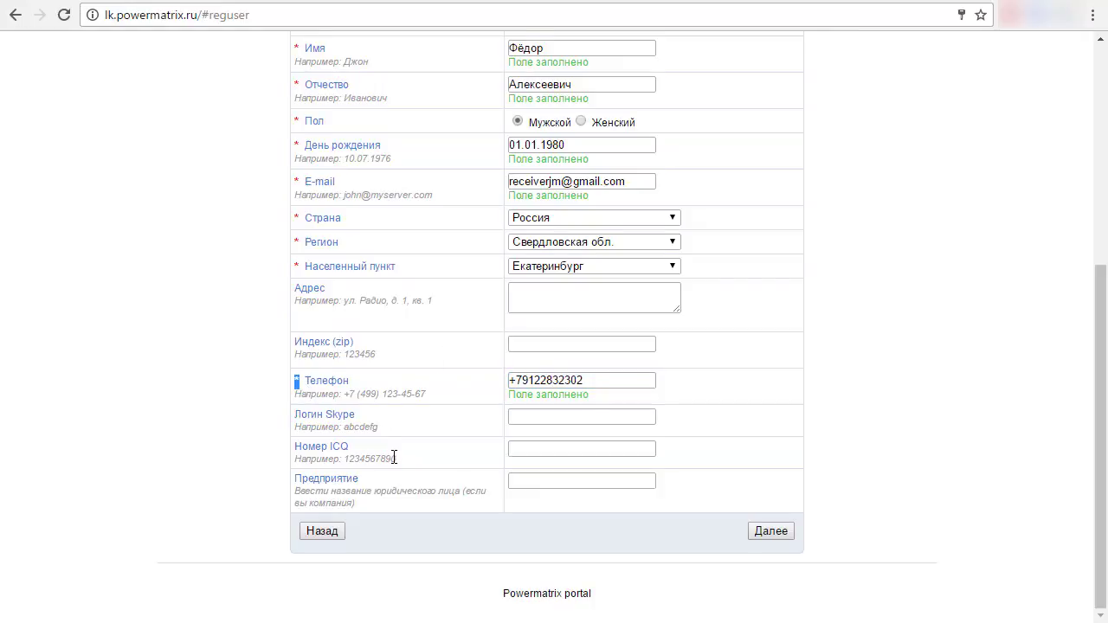
pyautogui.scroll(4, 394, 459)
pyautogui.scroll(-4, 392, 464)
pyautogui.click(298, 423)
# - Enter the postal code in Индекс and submit the form with Далее
pyautogui.click(574, 345)
pyautogui.write('6')
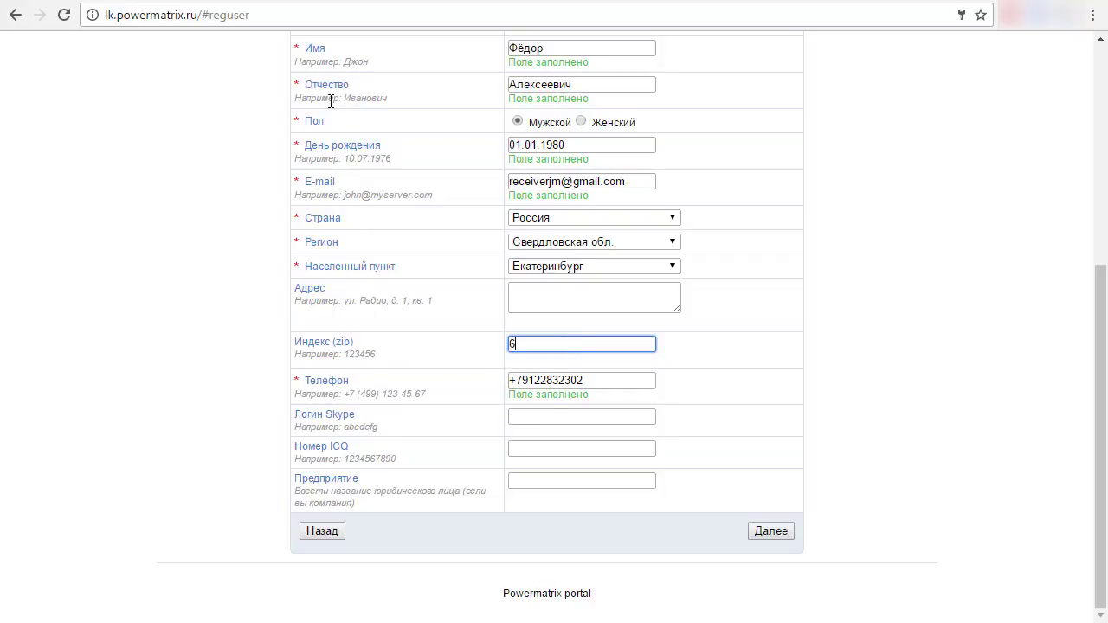
pyautogui.write('20027')
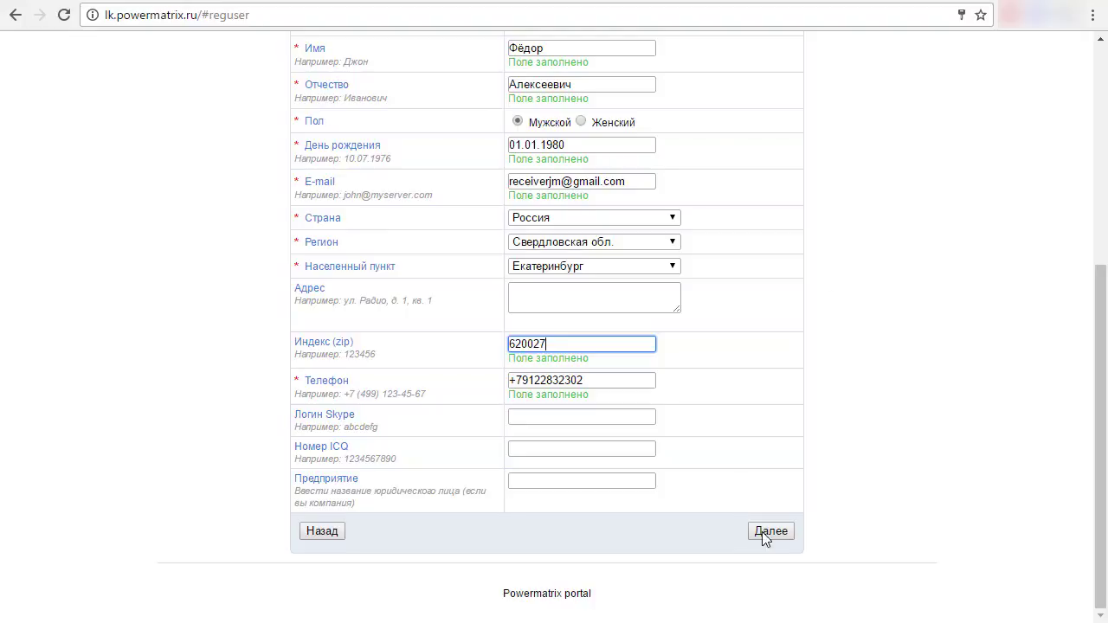
pyautogui.click(756, 535)
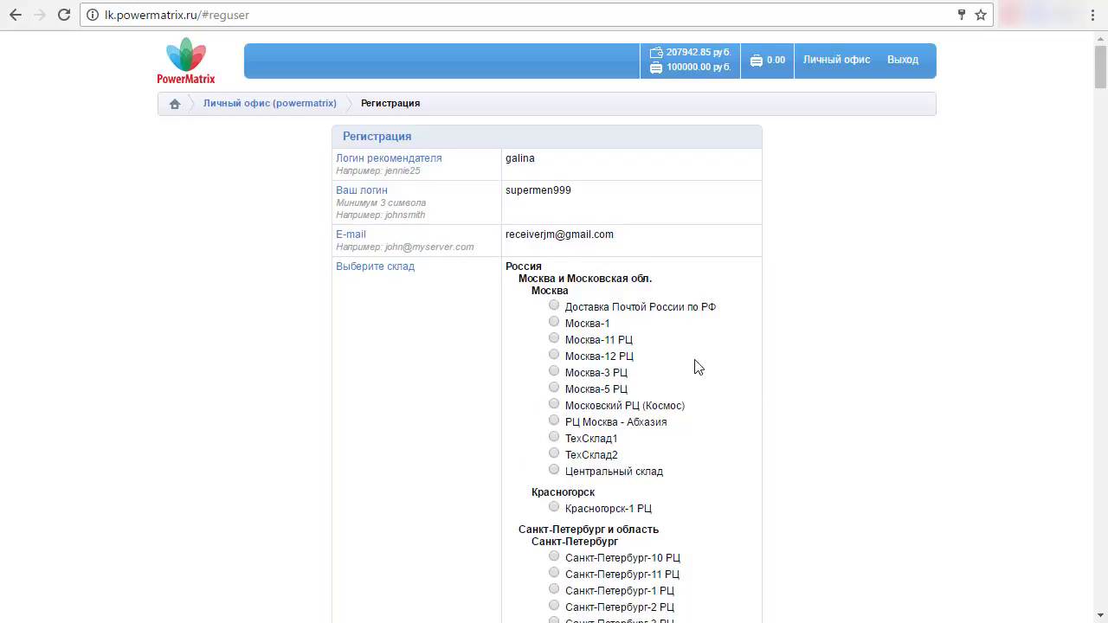
# - Select the Московский РЦ (Космос) warehouse, accept the agreement terms, and finish with Готово
pyautogui.click(554, 406)
pyautogui.scroll(-5, 719, 485)
pyautogui.scroll(-18, 719, 473)
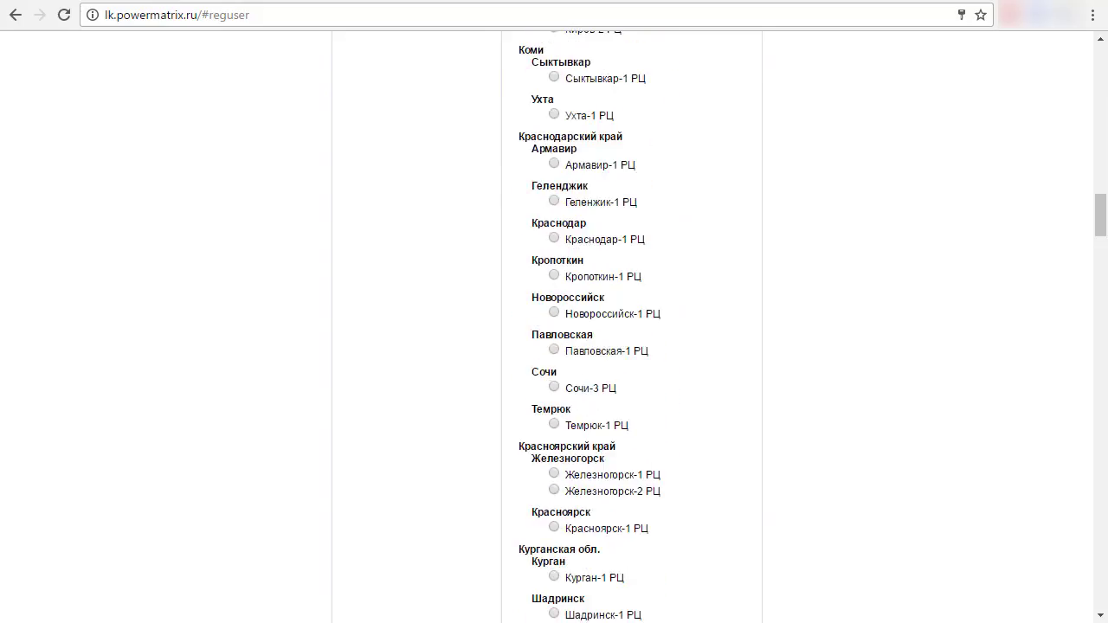
pyautogui.moveTo(1102, 217); pyautogui.dragTo(1100, 606)
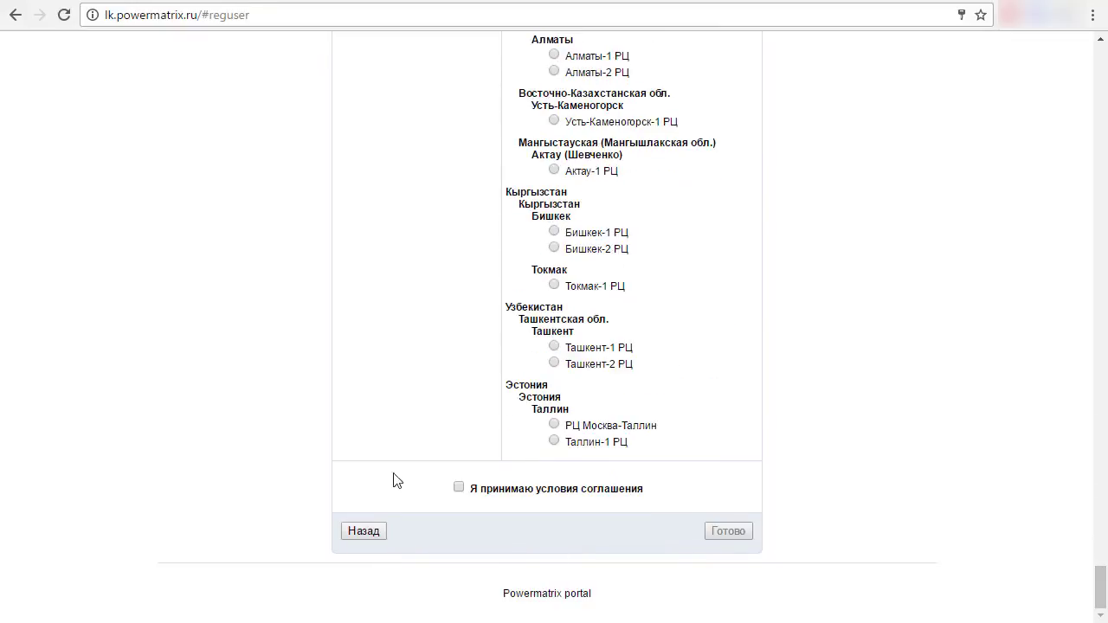
pyautogui.click(460, 489)
pyautogui.click(726, 532)
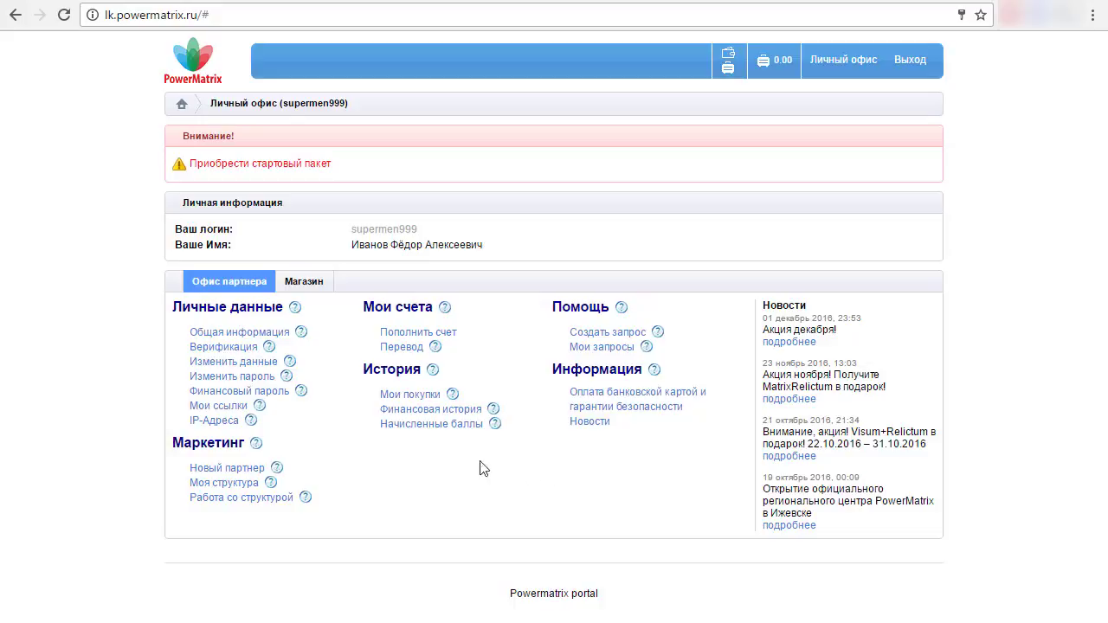
# - Add MatrixDecoris, MatrixLOR and MatrixVisum from Средства для здоровья to the cart and view it
pyautogui.click(309, 285)
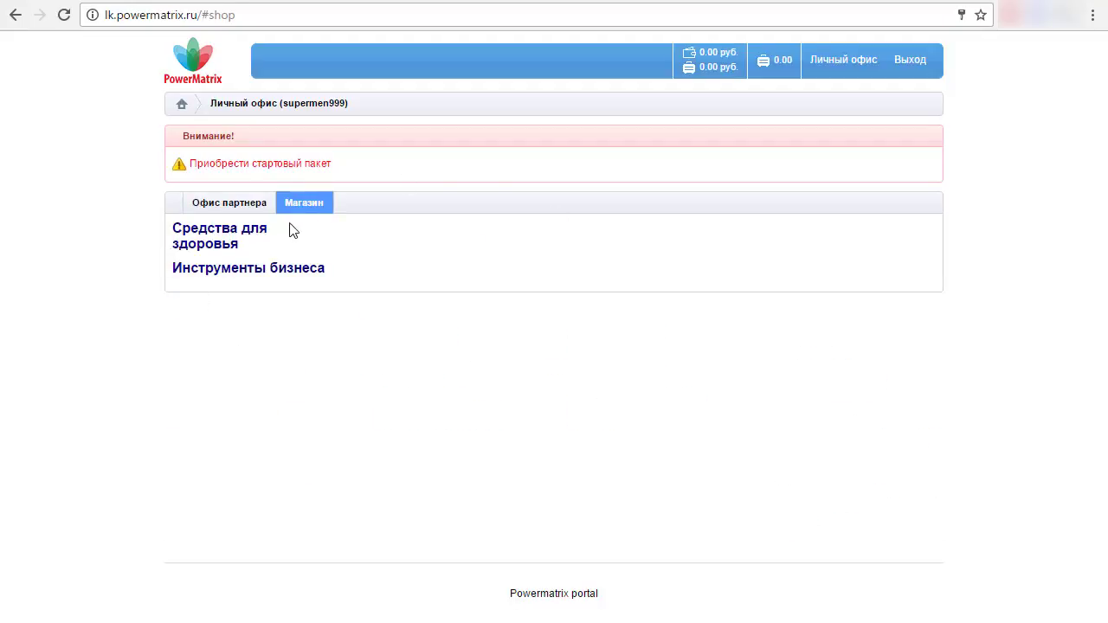
pyautogui.click(250, 242)
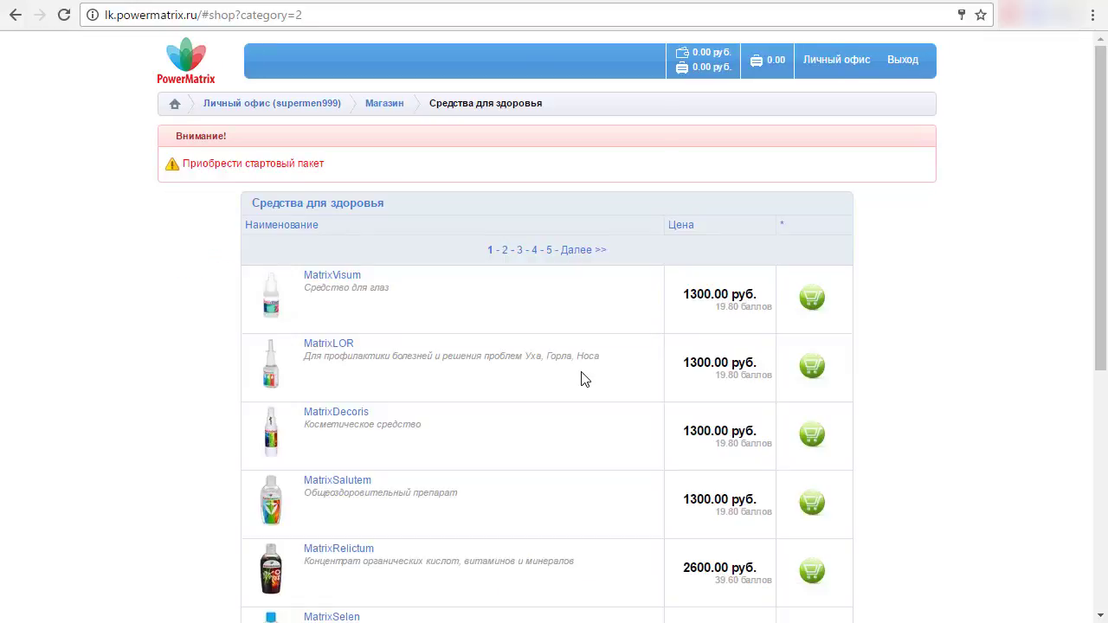
pyautogui.scroll(-4, 559, 392)
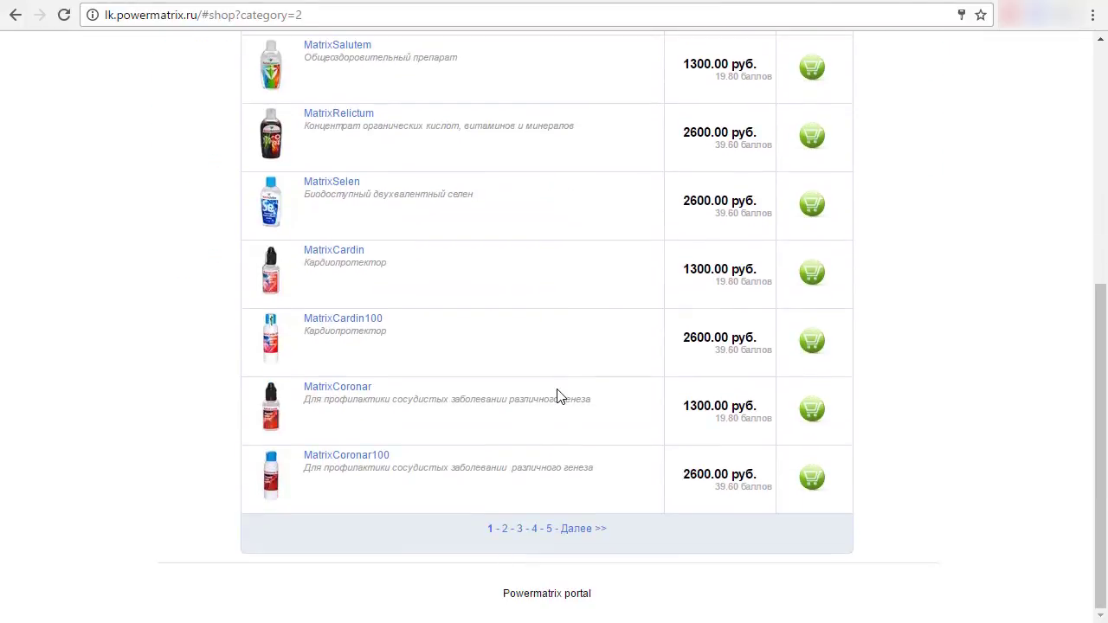
pyautogui.scroll(2, 581, 436)
pyautogui.scroll(3, 581, 436)
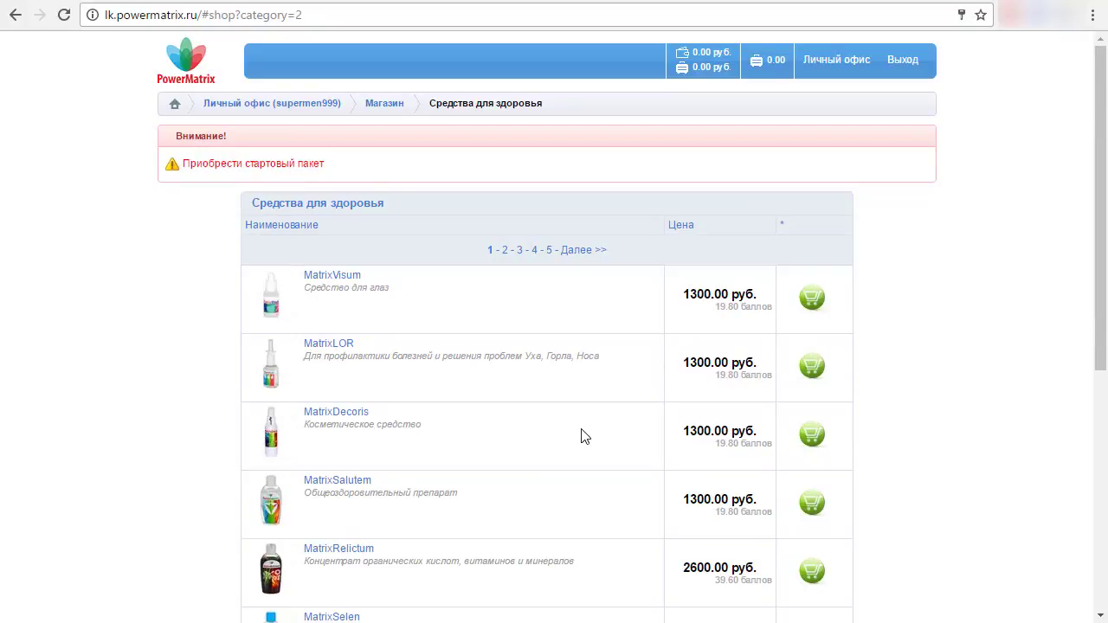
pyautogui.click(819, 449)
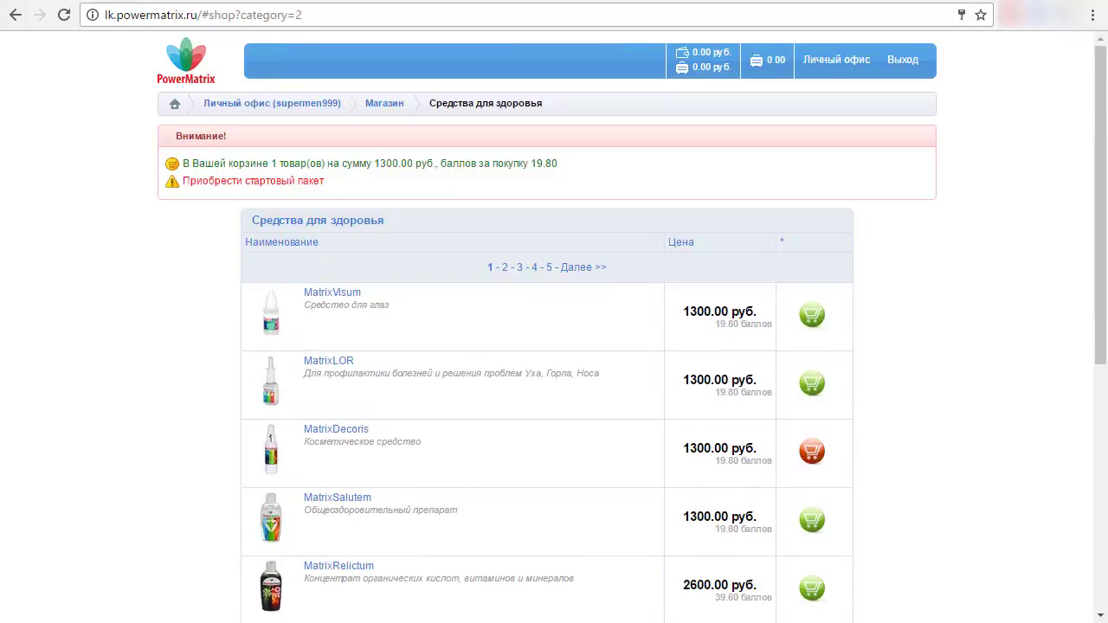
pyautogui.click(816, 388)
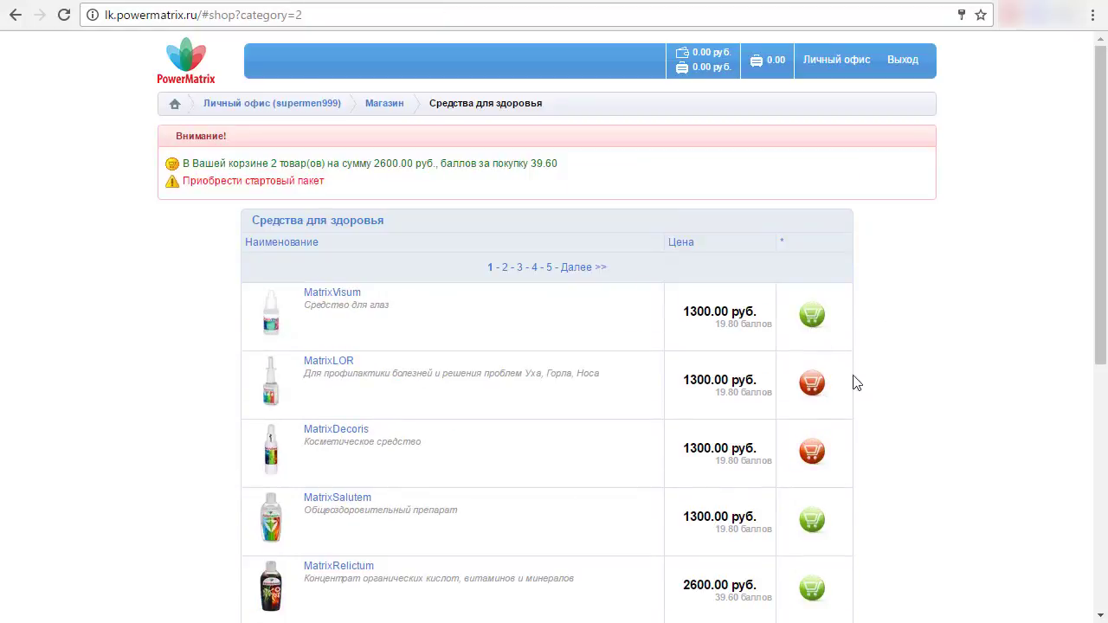
pyautogui.click(816, 322)
pyautogui.click(386, 170)
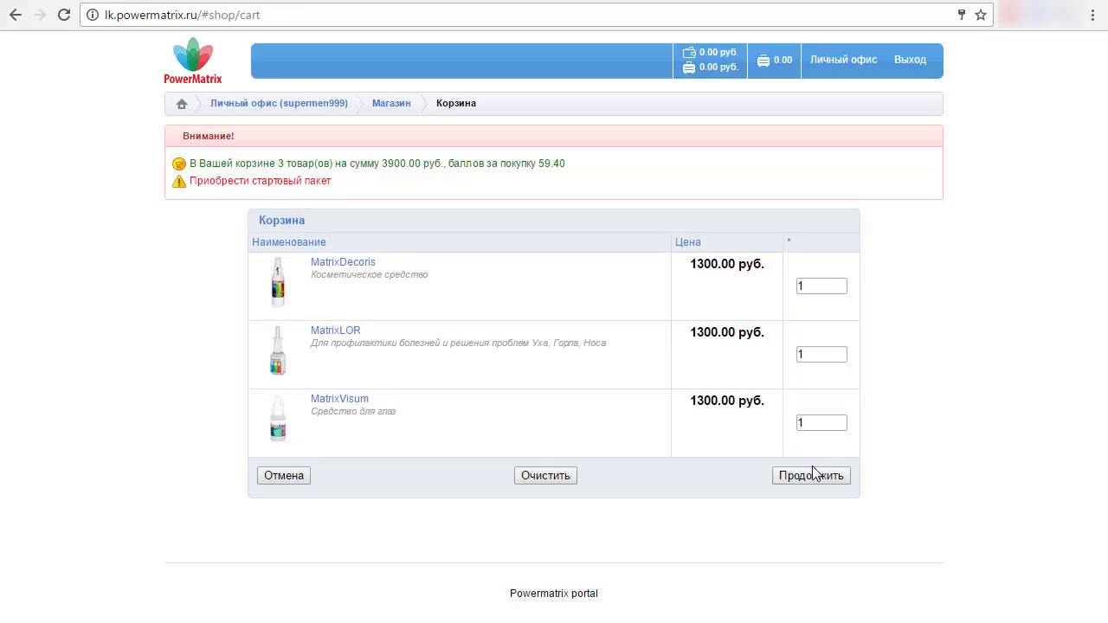
# - Change MatrixVisum's quantity to 2, continue, and choose Доставить по почте
pyautogui.doubleClick(809, 423)
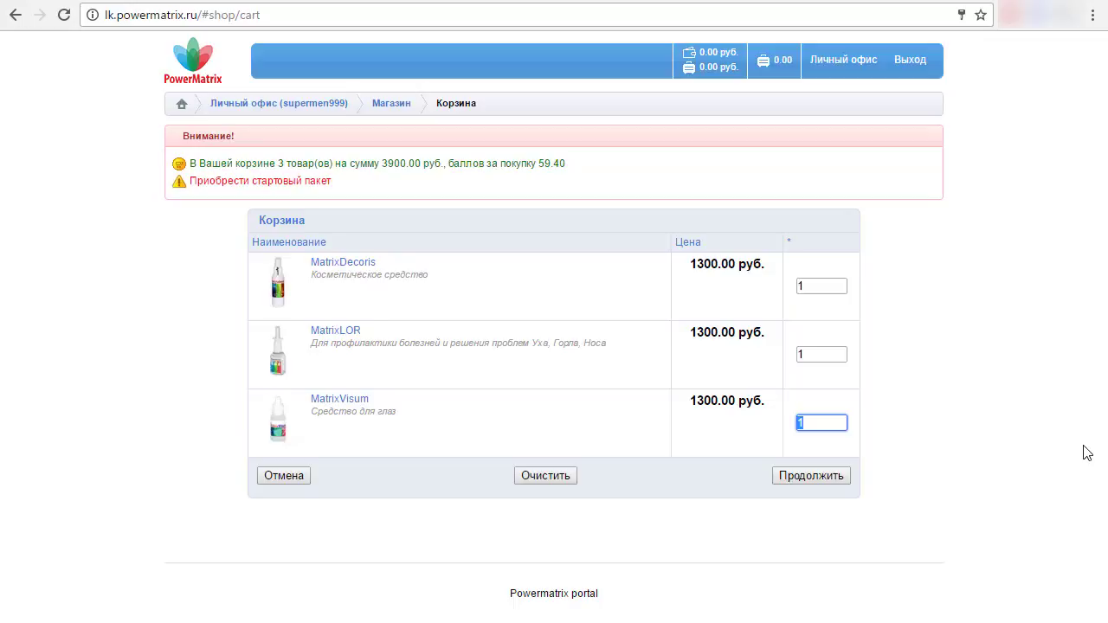
pyautogui.write('2')
pyautogui.click(976, 442)
pyautogui.click(808, 482)
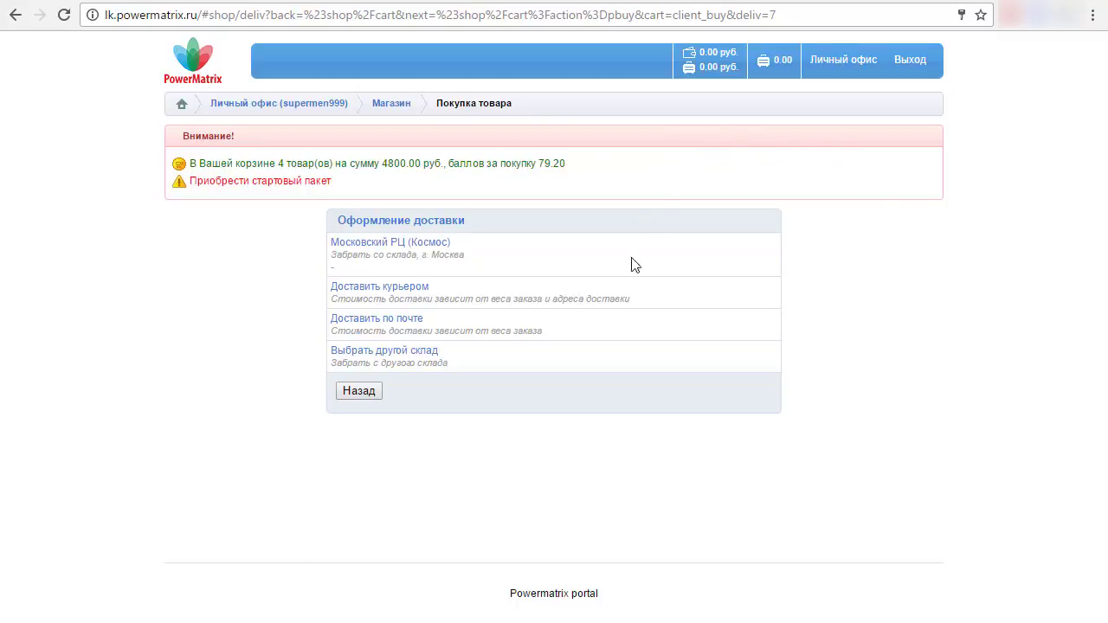
pyautogui.click(375, 320)
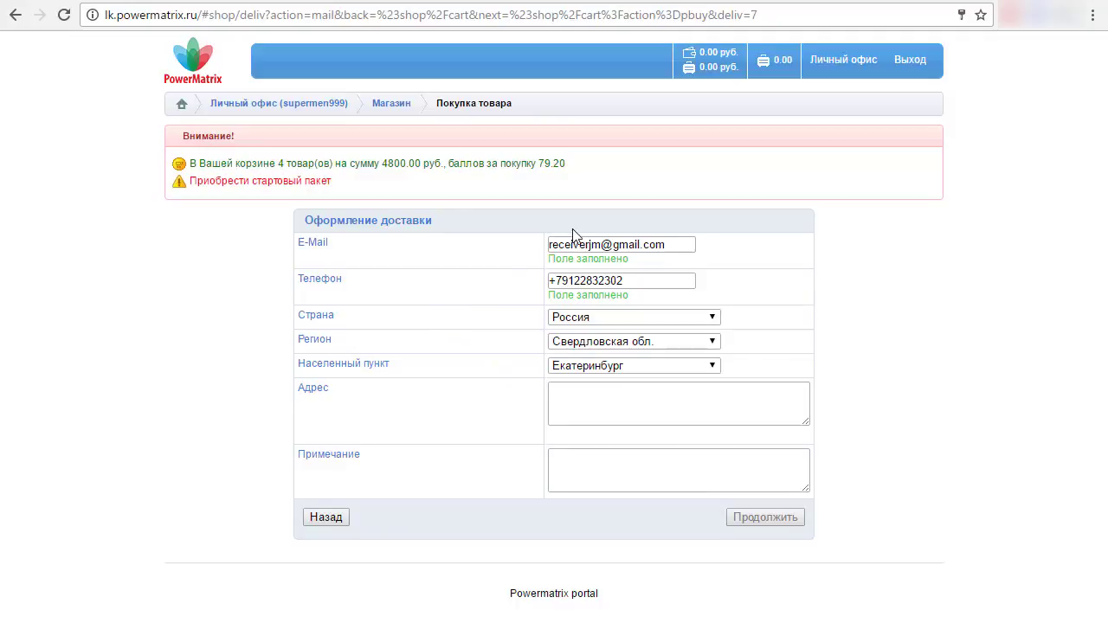
# - Enter the full Екатеринбург delivery address in Адрес and continue to order confirmation
pyautogui.click(627, 280)
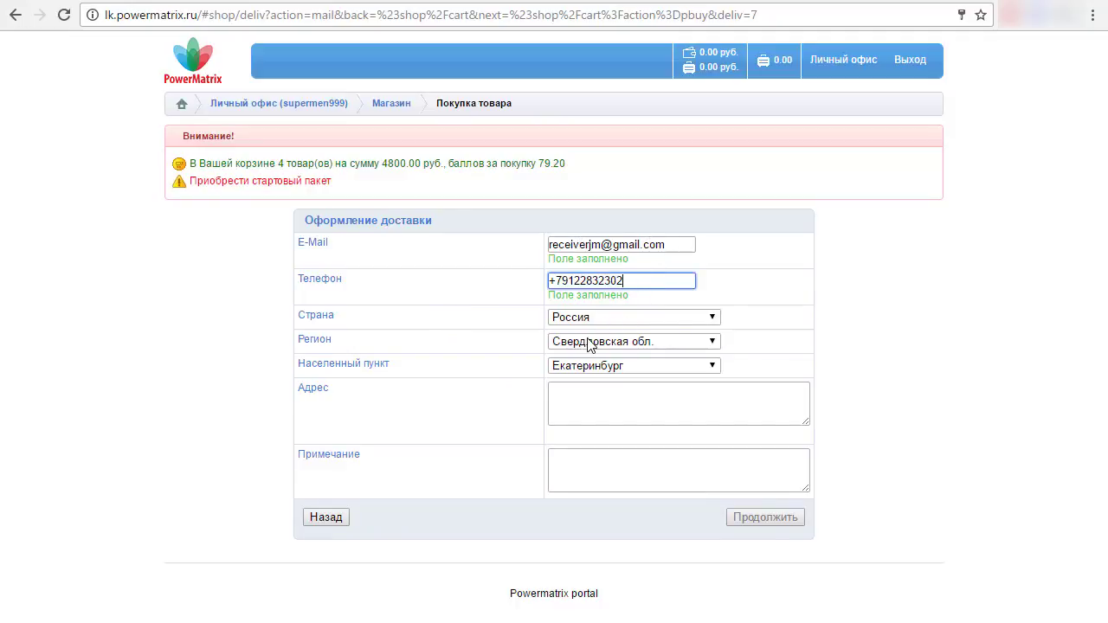
pyautogui.click(629, 406)
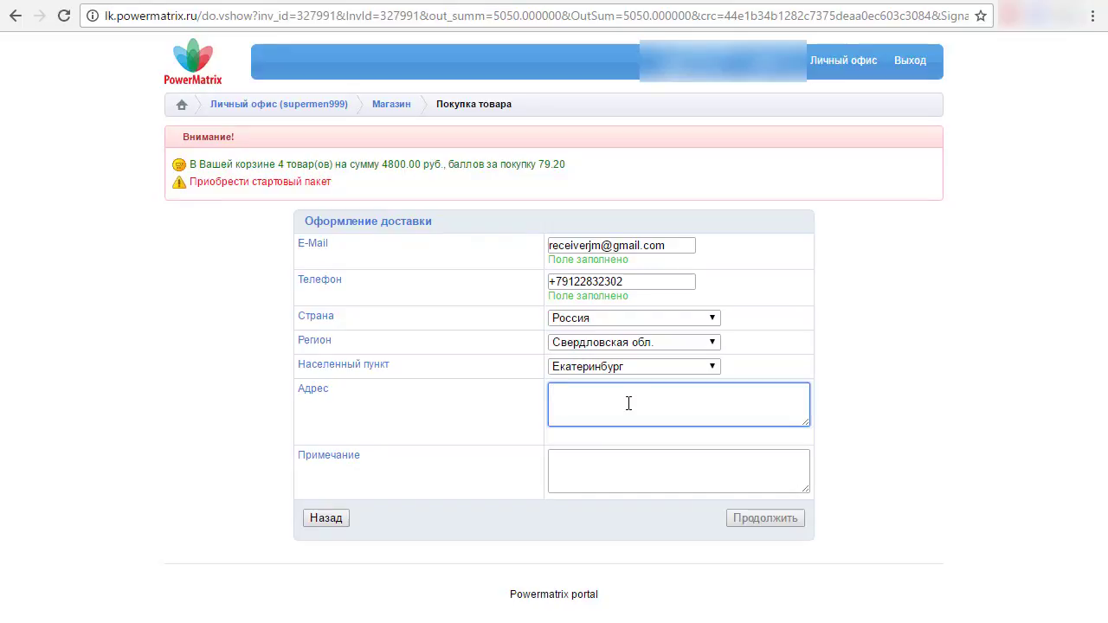
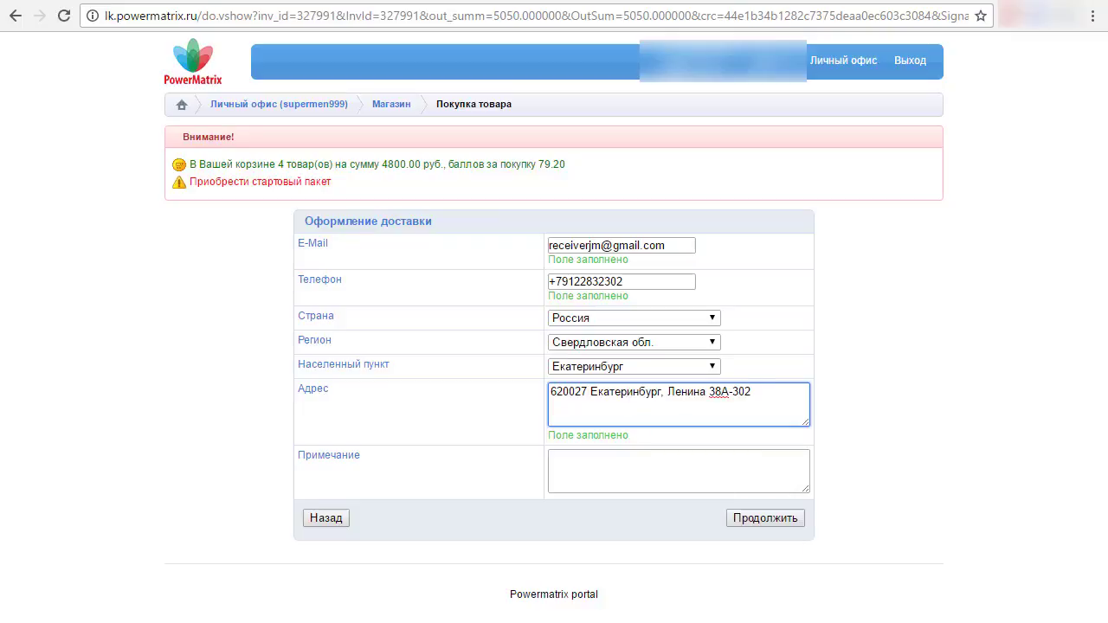
pyautogui.click(766, 518)
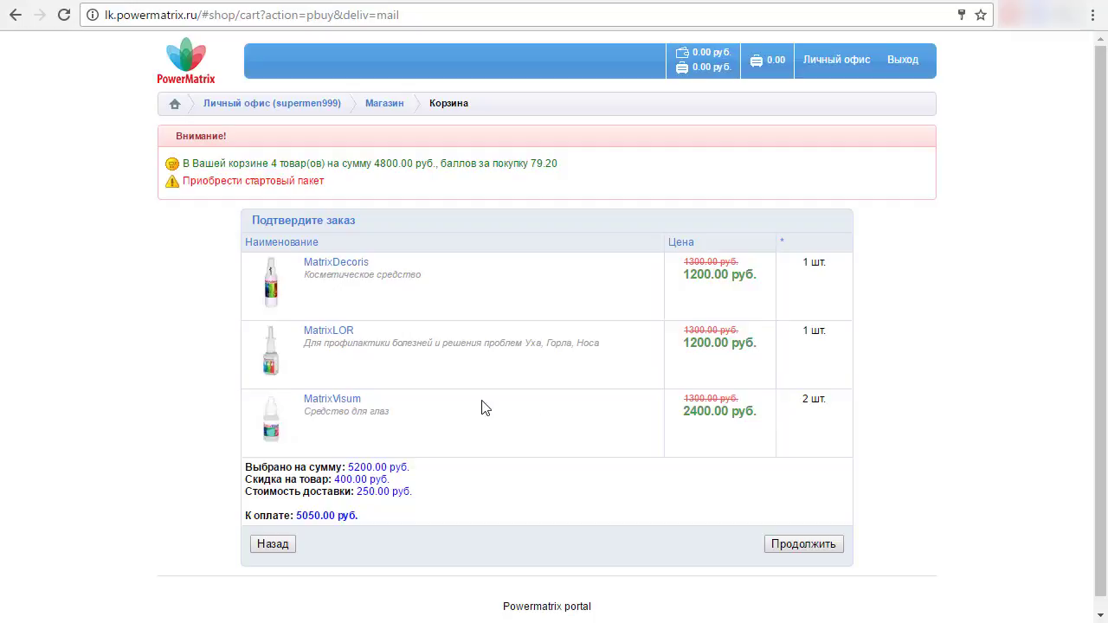
# - Review the 5200.00 subtotal and 400.00 discount, then confirm the 5050.00 руб. order
pyautogui.doubleClick(696, 414)
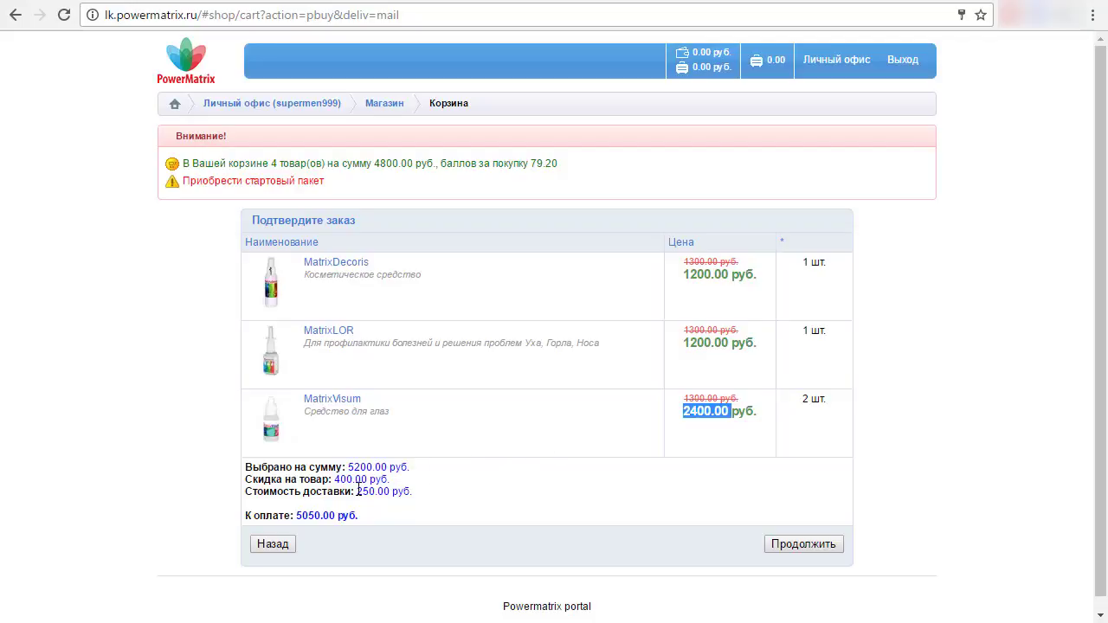
pyautogui.moveTo(347, 468); pyautogui.dragTo(368, 468)
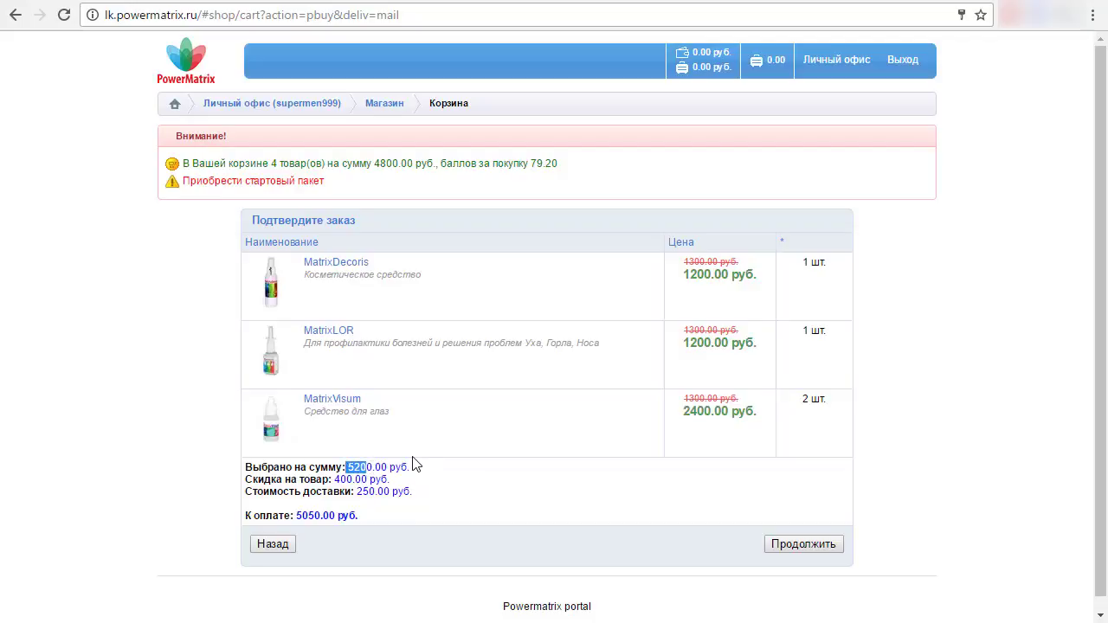
pyautogui.moveTo(339, 481); pyautogui.dragTo(375, 494)
pyautogui.click(363, 494)
pyautogui.click(795, 545)
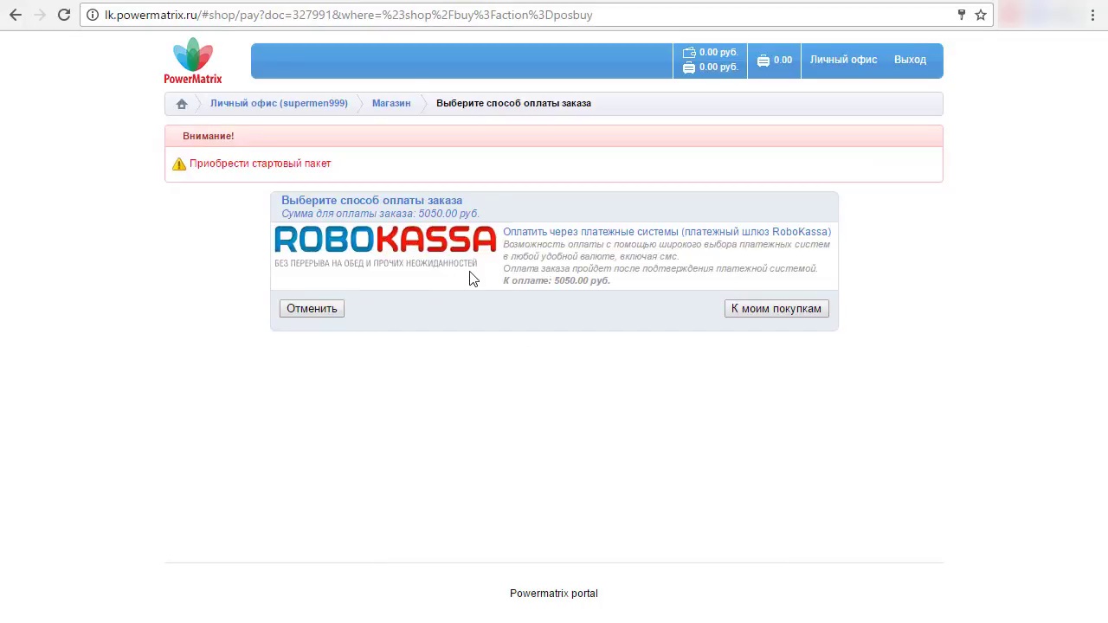
# - Select RoboKassa as the order's payment method
pyautogui.click(394, 247)
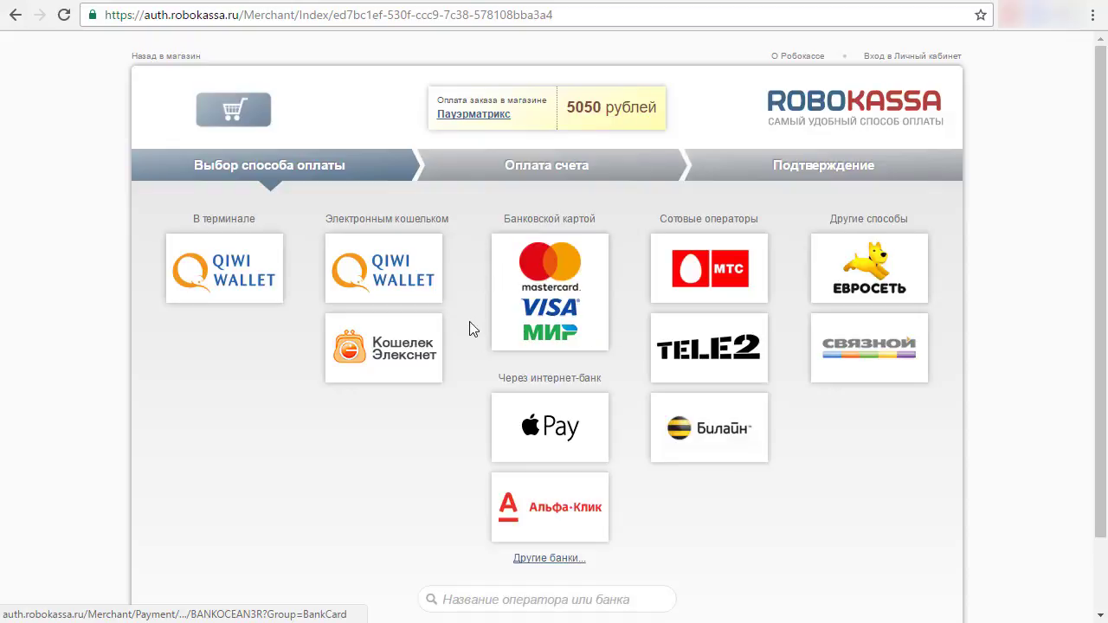
# - Choose bank card payment and fill in the card number and CVC from saved details
pyautogui.click(541, 269)
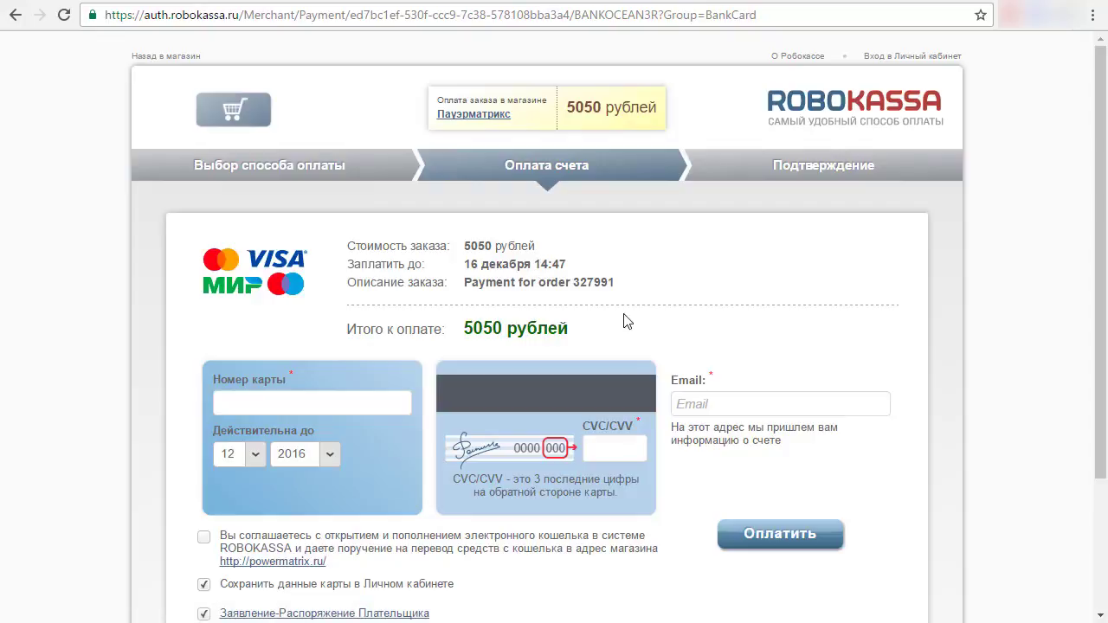
pyautogui.scroll(-1, 762, 371)
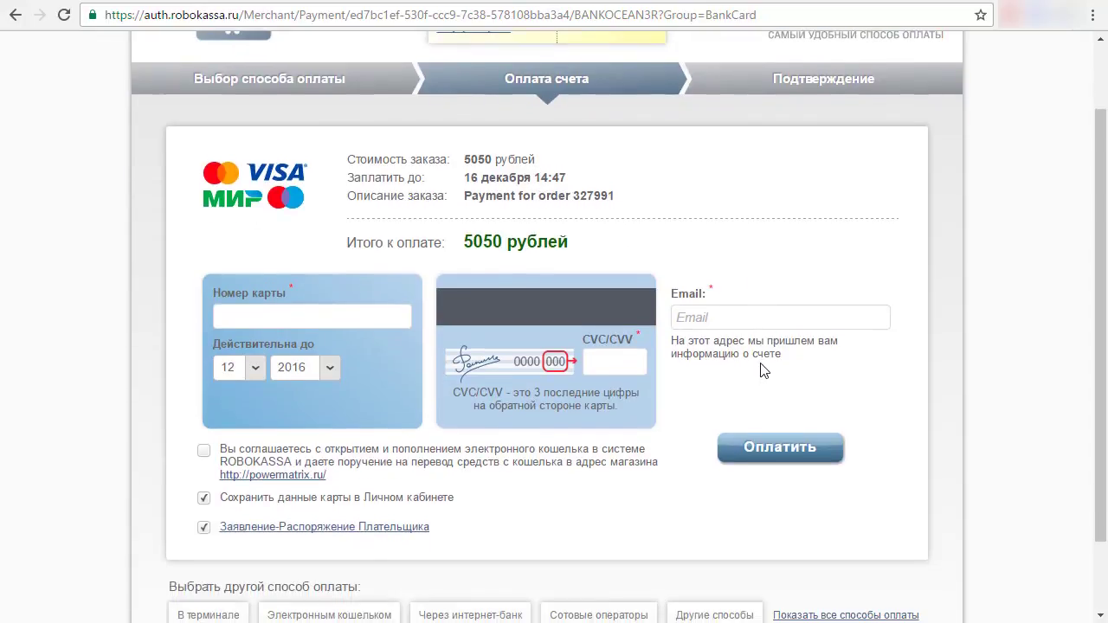
pyautogui.click(325, 313)
pyautogui.click(325, 316)
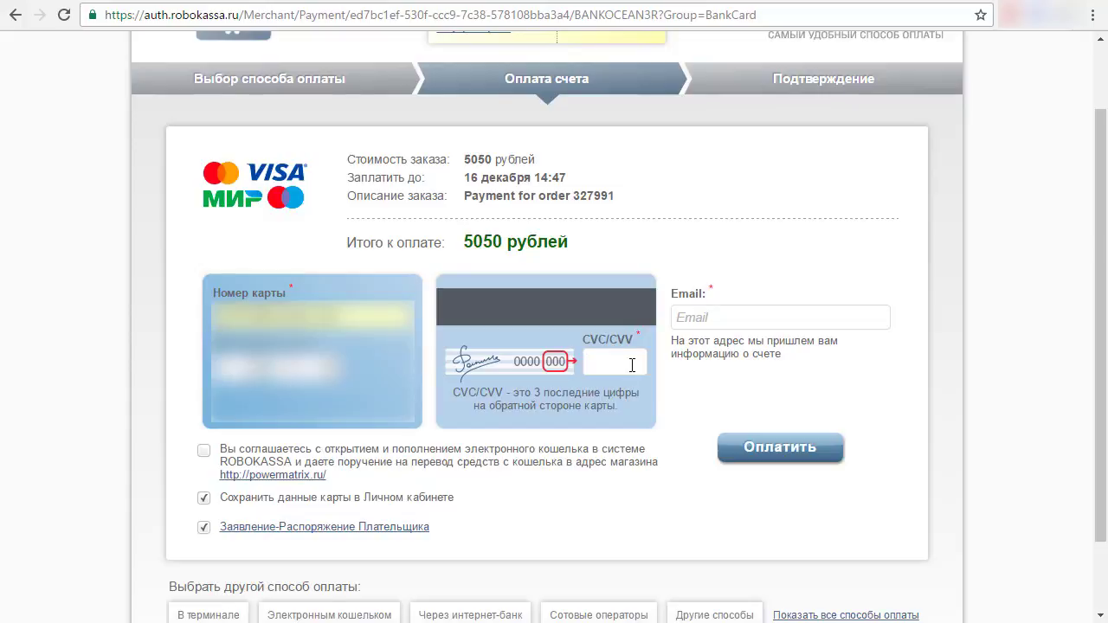
pyautogui.write('000')
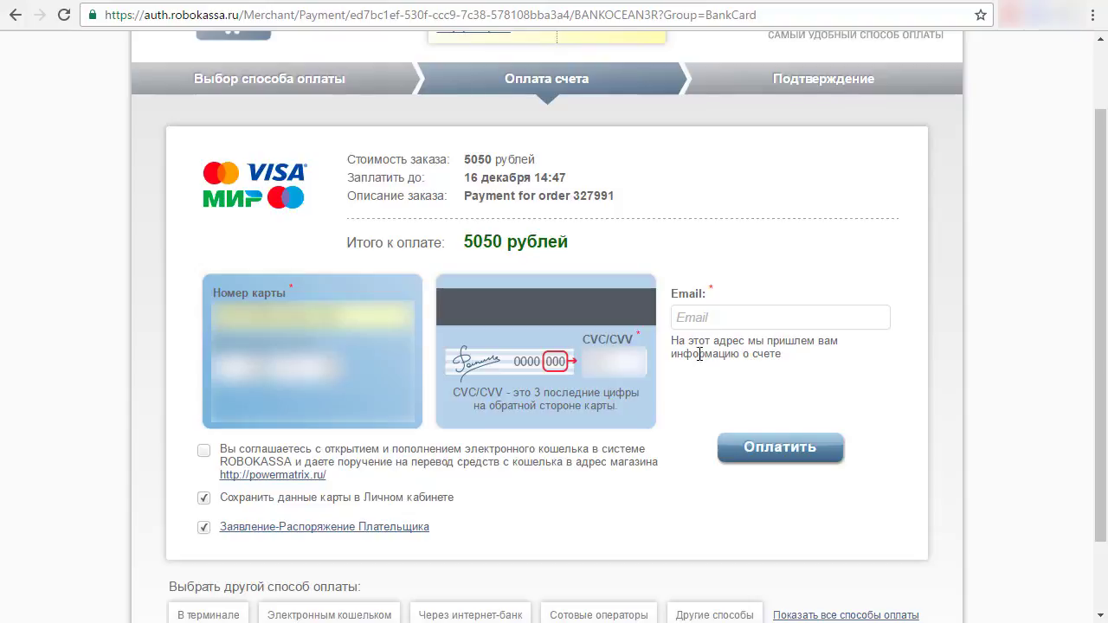
# - Add the saved receipt e-mail, submit the 5050-ruble card payment and accept the wallet terms
pyautogui.click(722, 318)
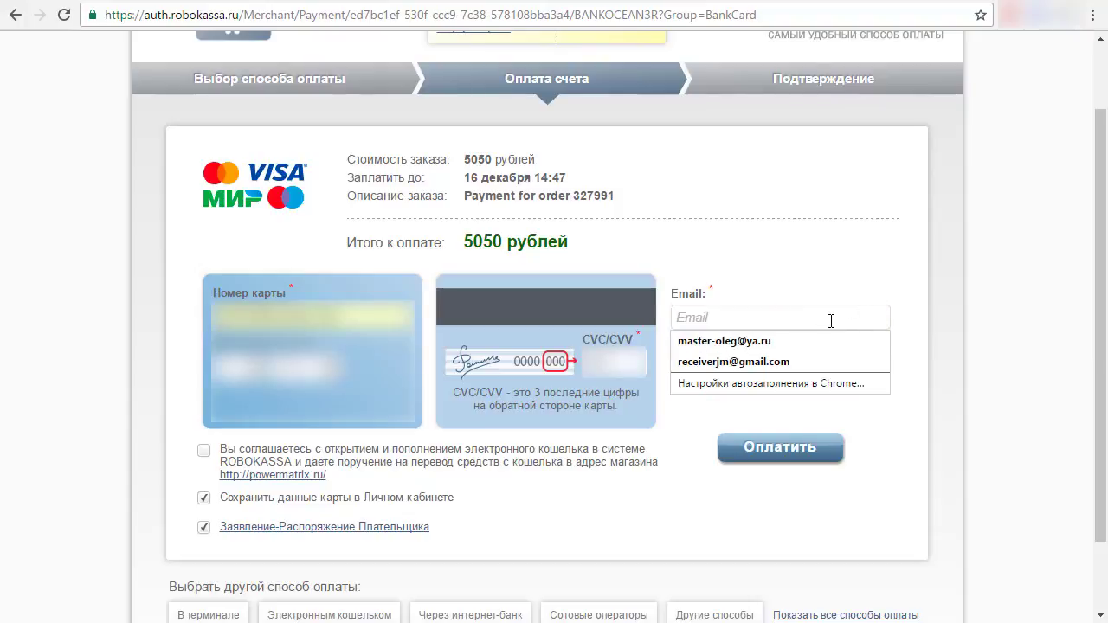
pyautogui.click(773, 361)
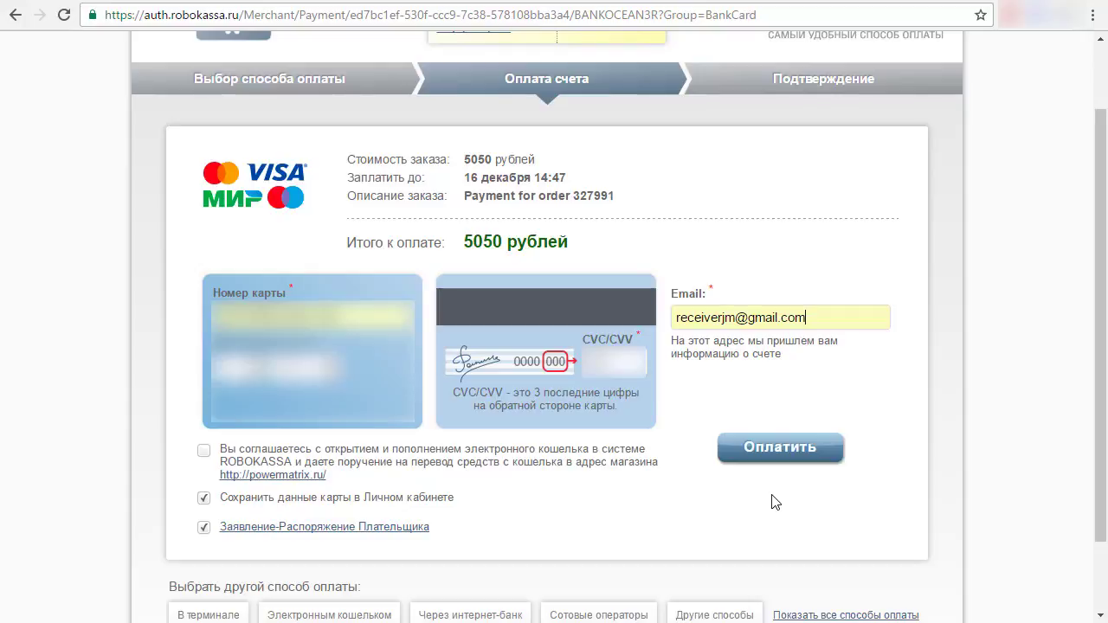
pyautogui.click(778, 451)
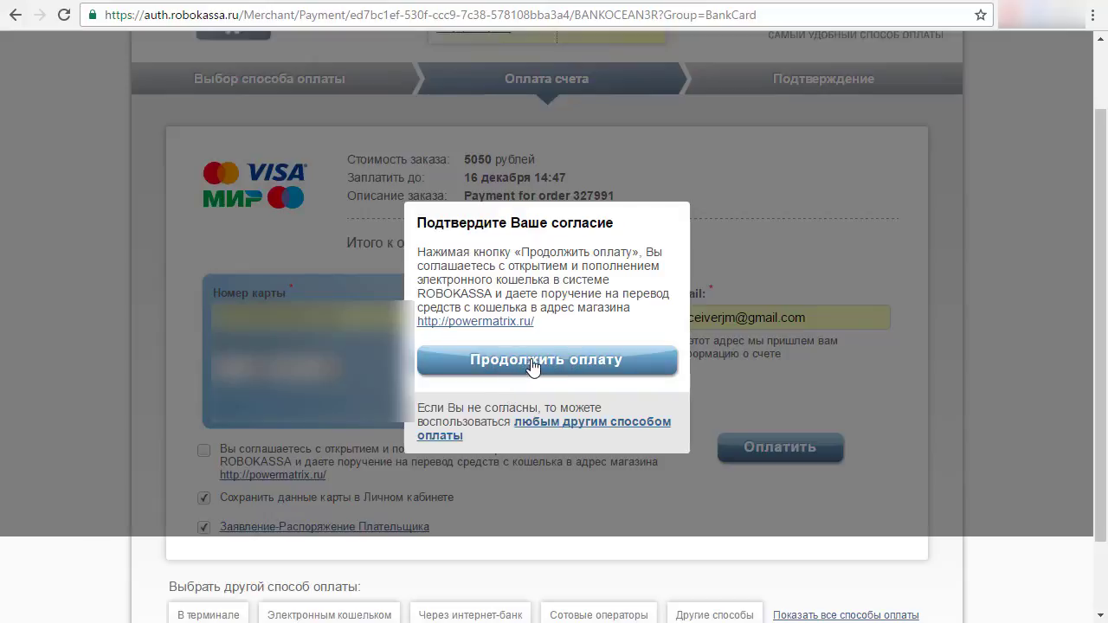
pyautogui.click(532, 368)
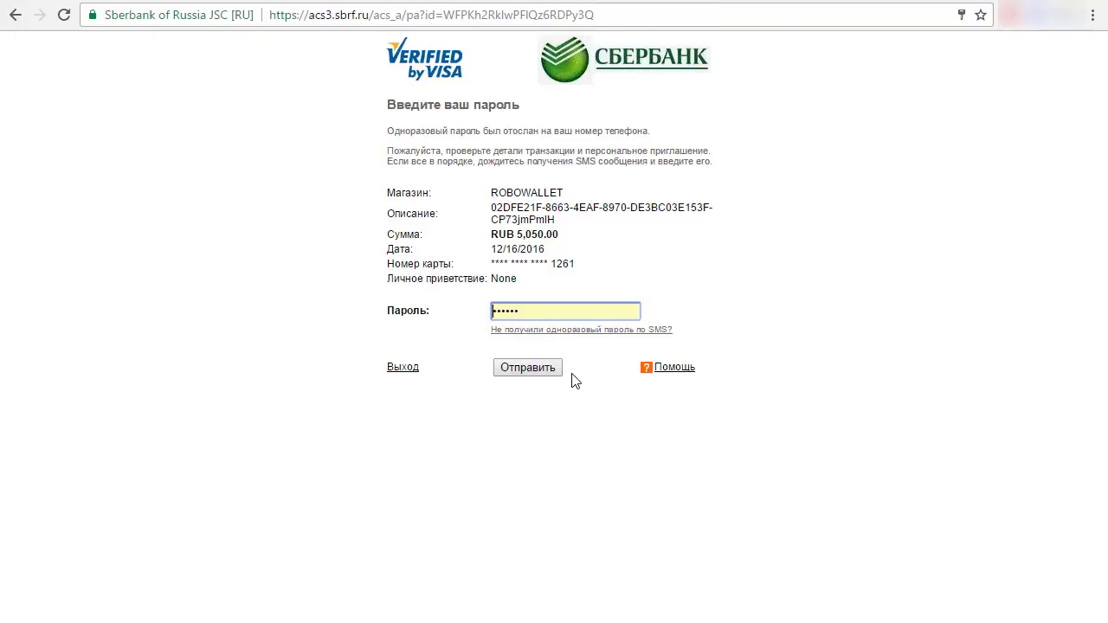
# - Replace the prefilled password with the SMS one-time code and submit it to confirm RUB 5,050.00
pyautogui.doubleClick(549, 312)
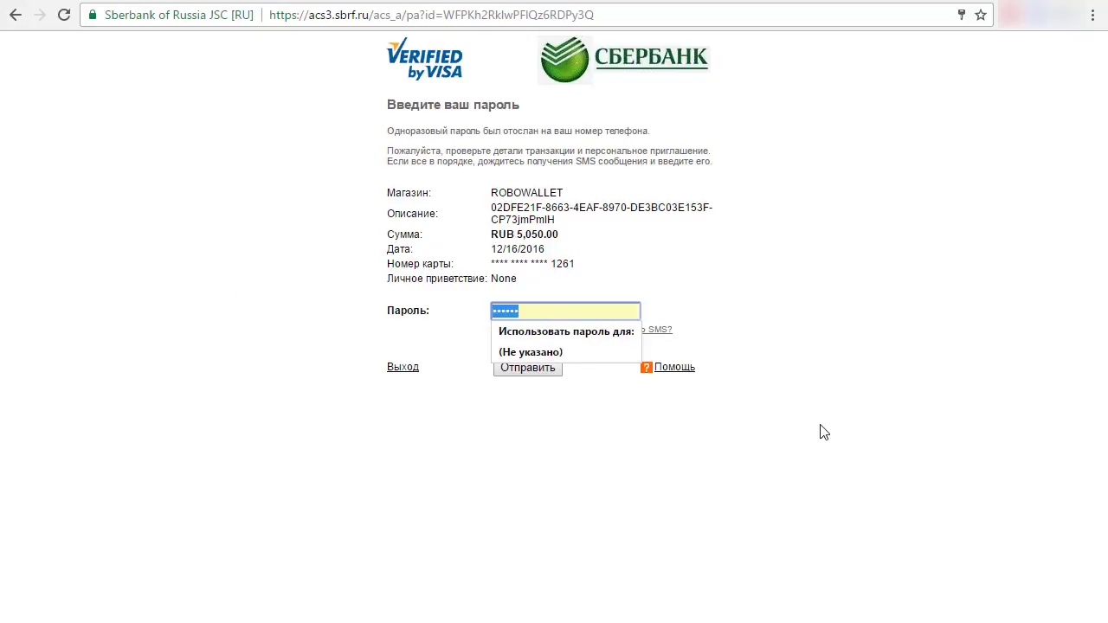
pyautogui.press('BackSpace')
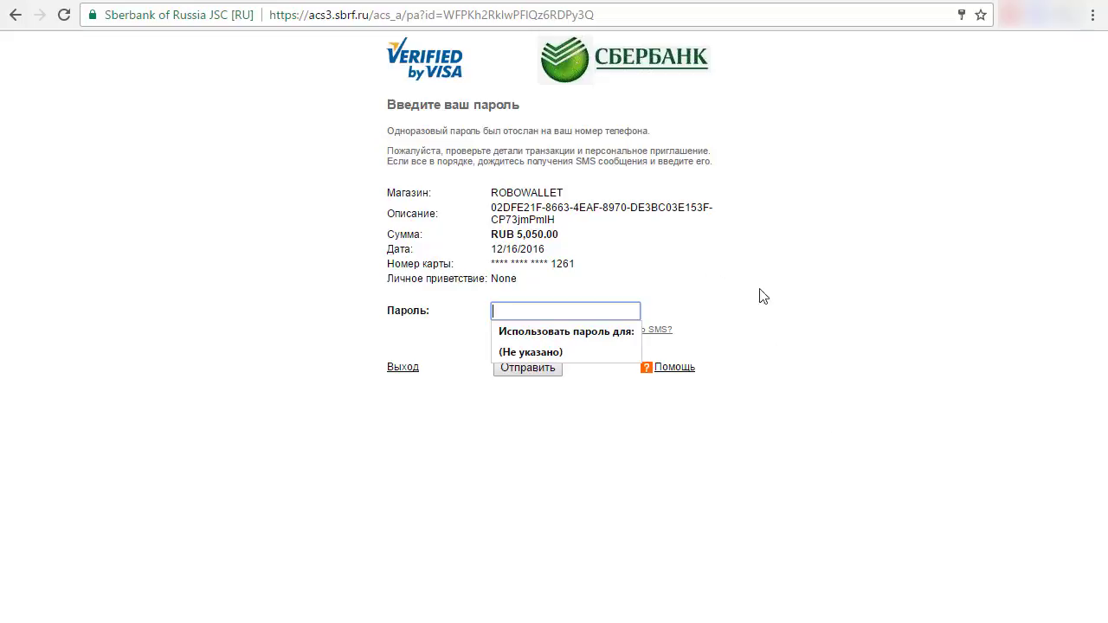
pyautogui.click(794, 298)
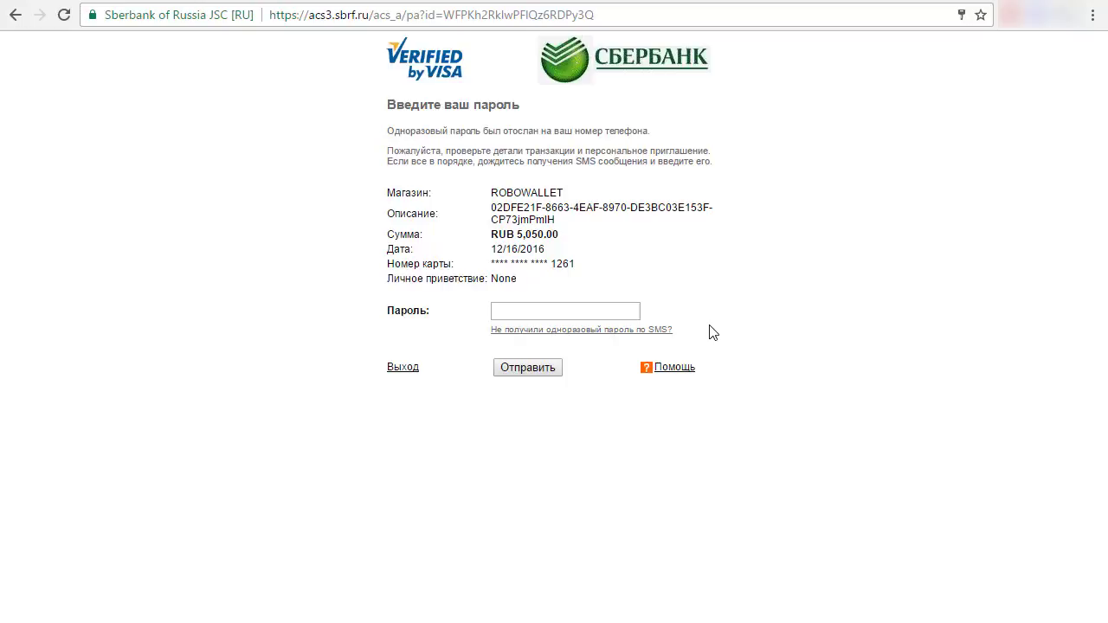
pyautogui.click(587, 310)
pyautogui.write('123')
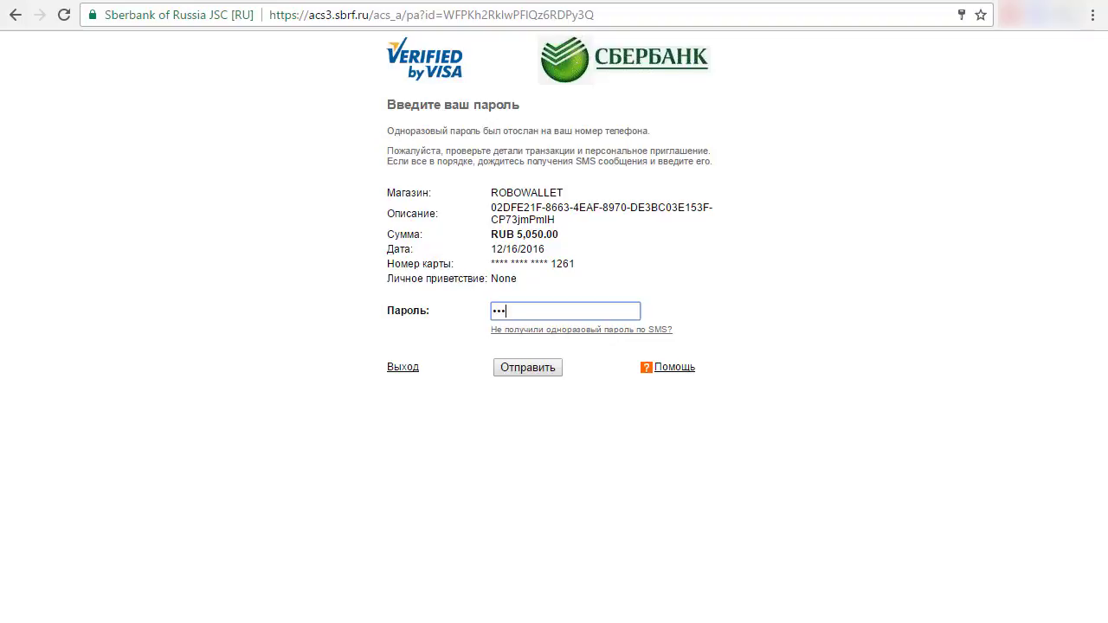
pyautogui.write('456')
pyautogui.click(537, 371)
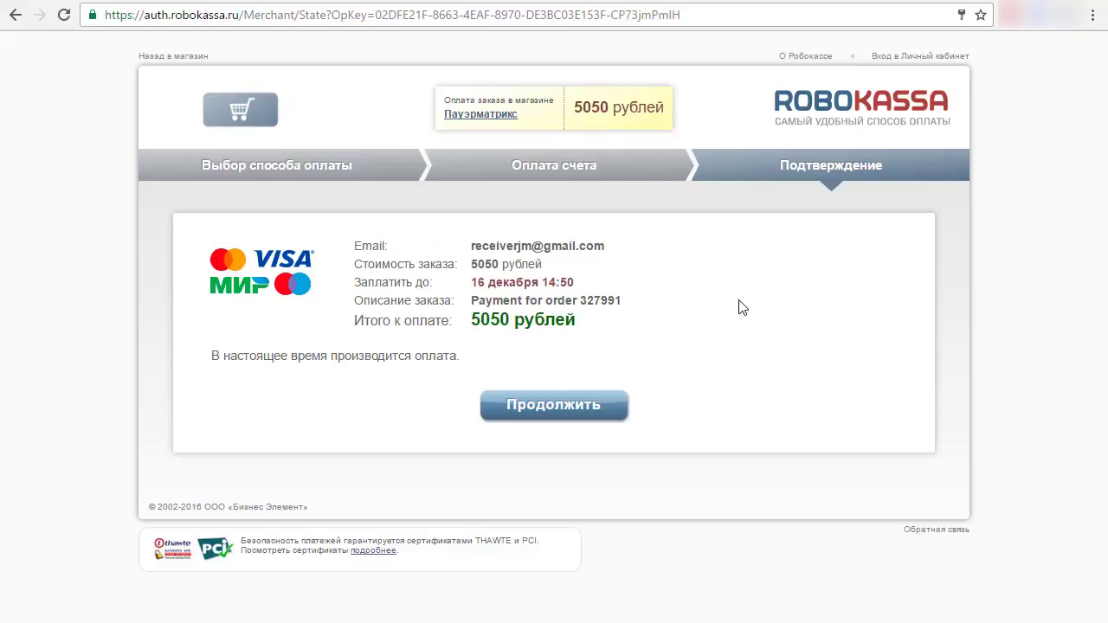
# - Continue to the Успешная оплата! confirmation and go back to the PowerMatrix store
pyautogui.click(553, 414)
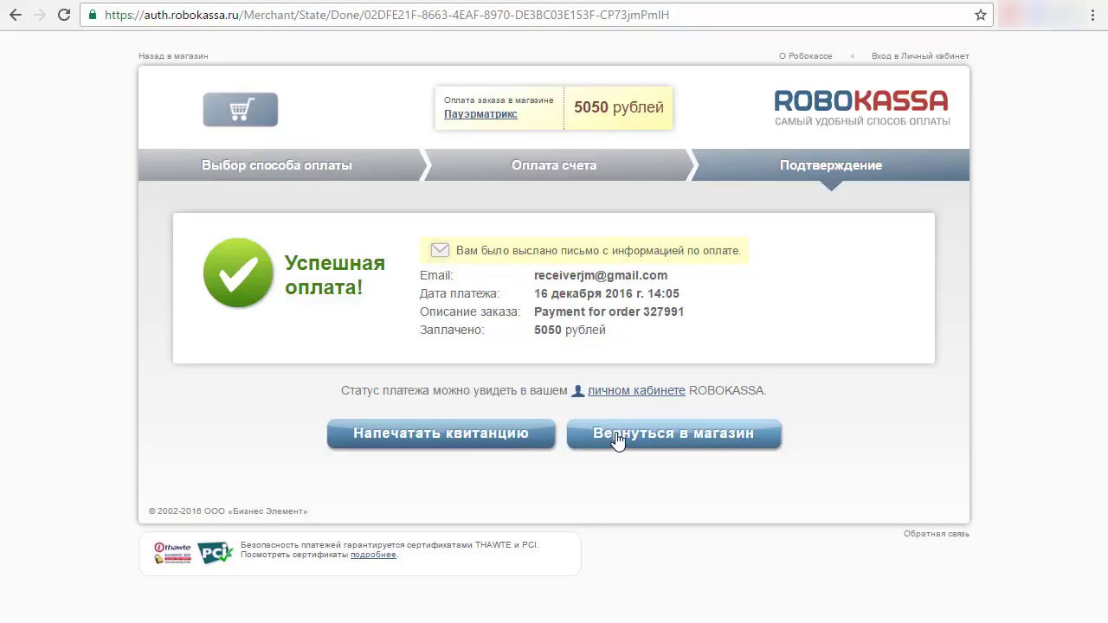
pyautogui.click(656, 434)
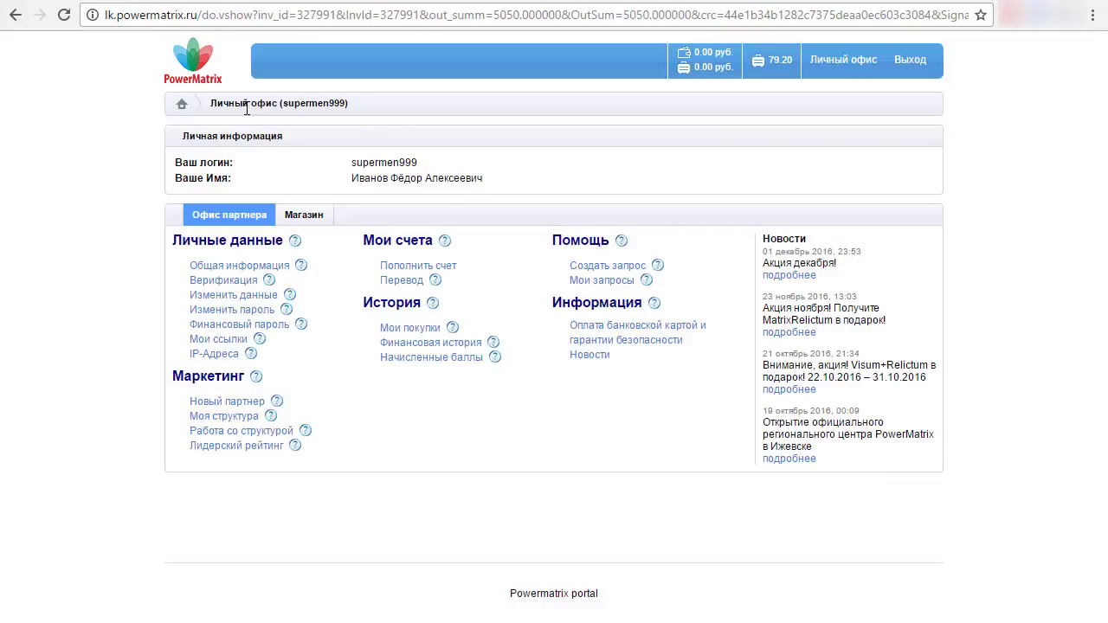
pyautogui.moveTo(282, 103); pyautogui.dragTo(323, 103)
pyautogui.click(360, 108)
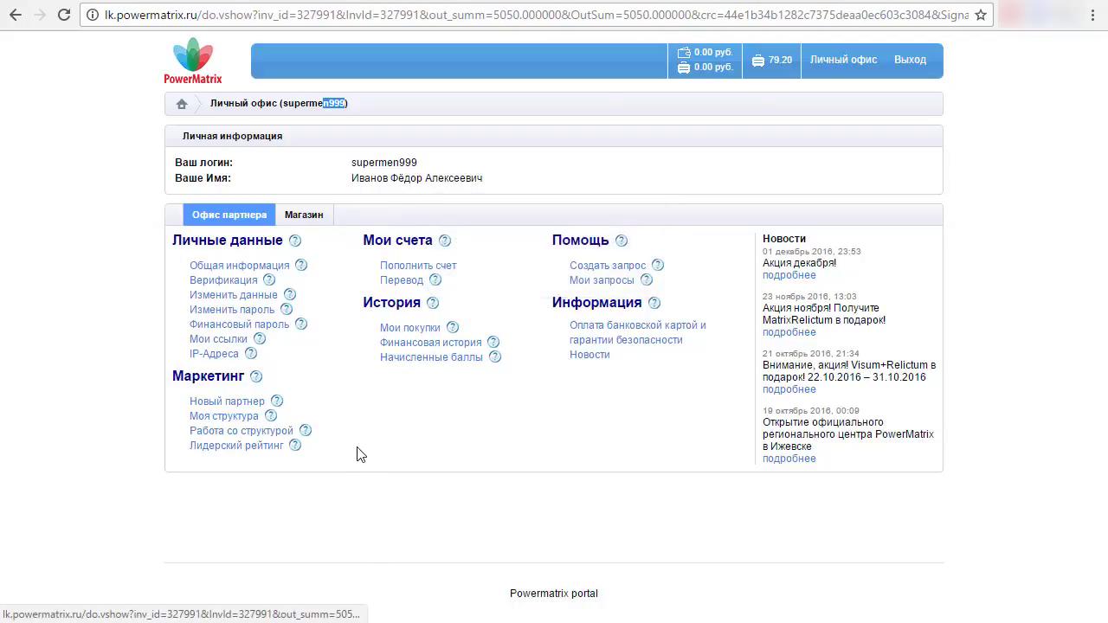
pyautogui.click(391, 331)
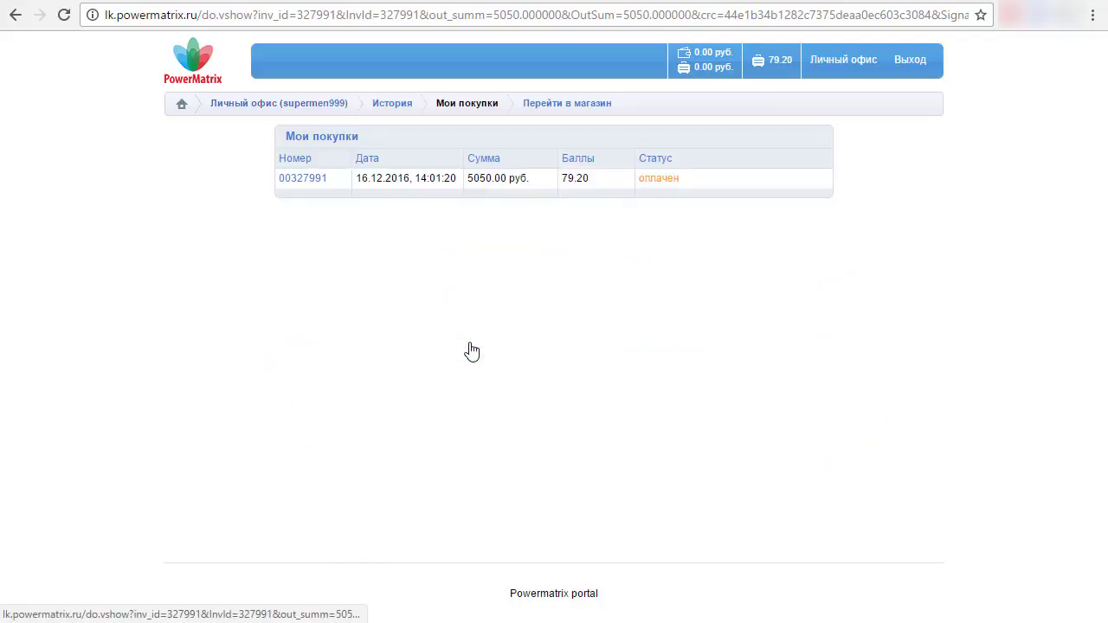
pyautogui.click(298, 185)
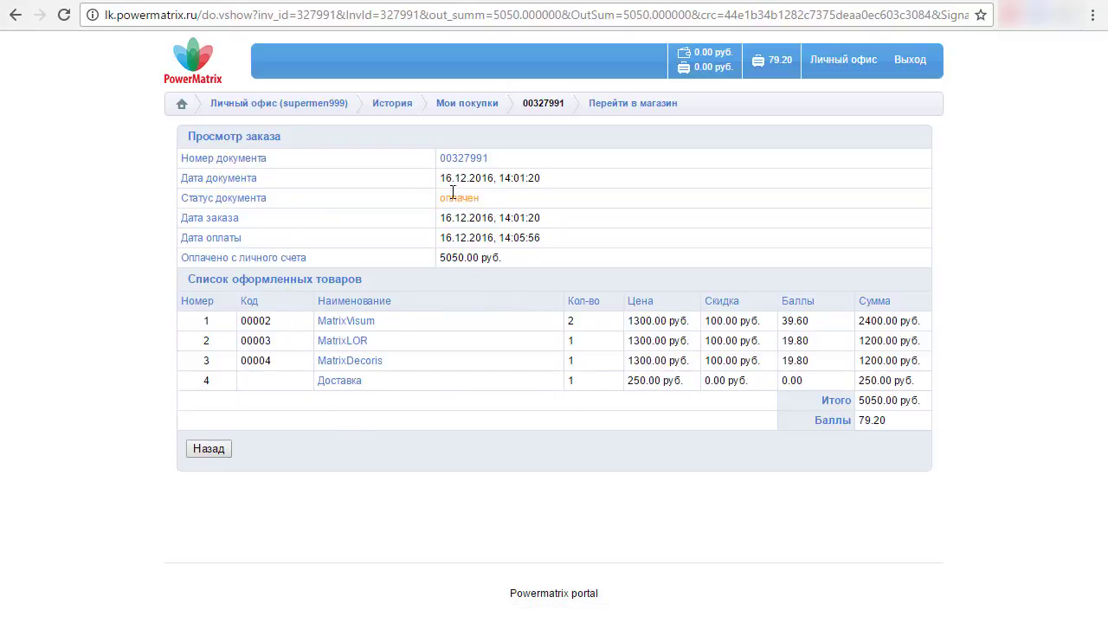
pyautogui.moveTo(213, 201); pyautogui.dragTo(316, 201)
pyautogui.moveTo(488, 203); pyautogui.dragTo(438, 201)
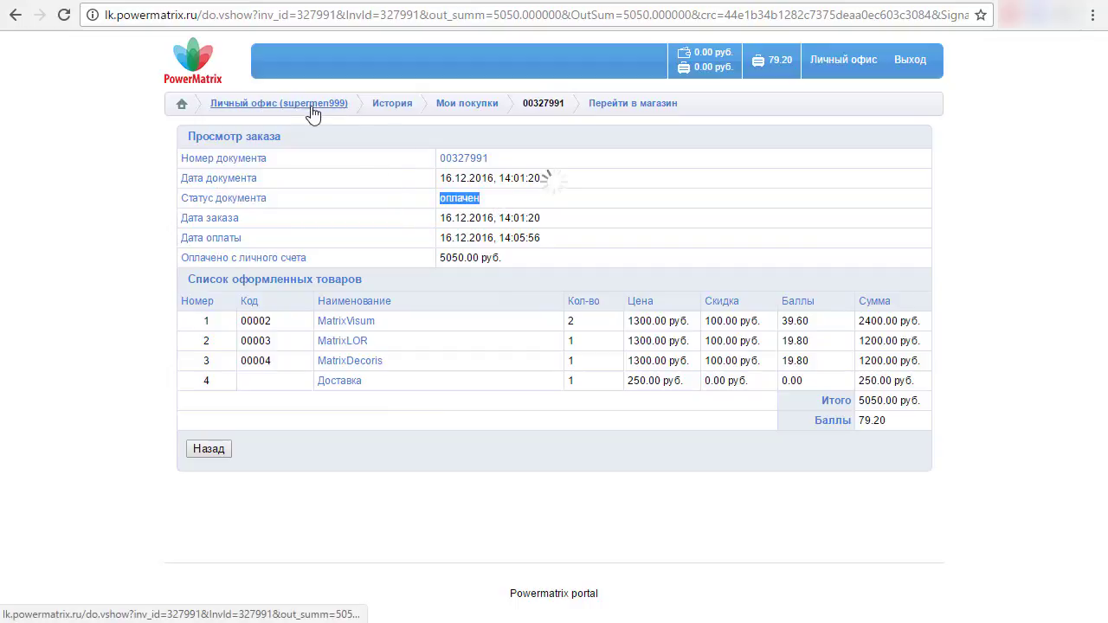
pyautogui.click(322, 108)
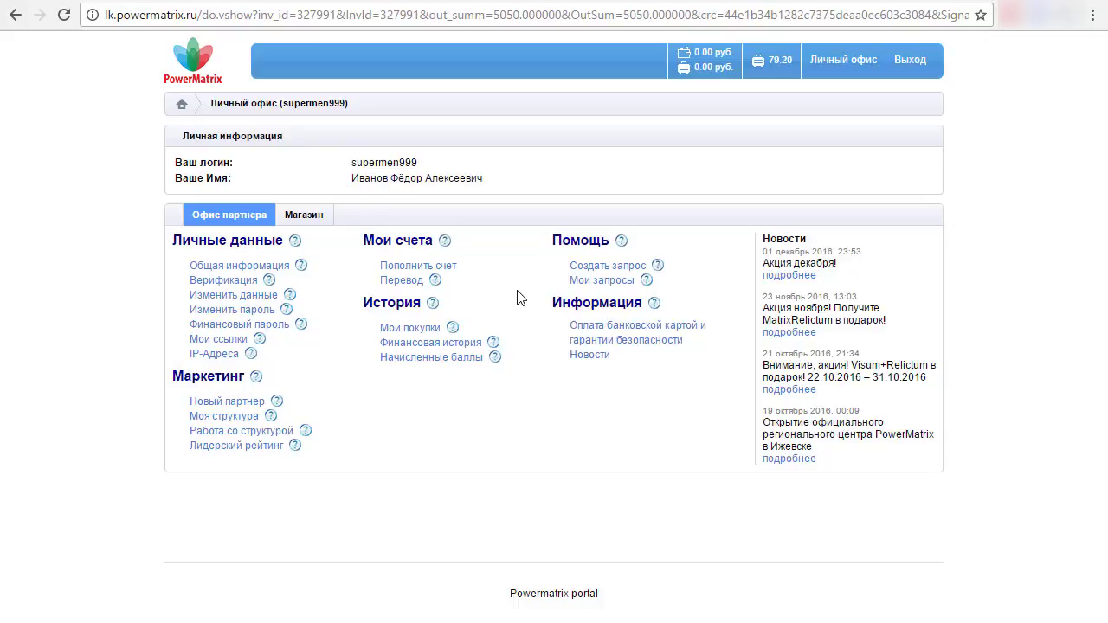
# - Open Мои ссылки under Личные данные and select the Новая регистрация referral link
pyautogui.click(221, 343)
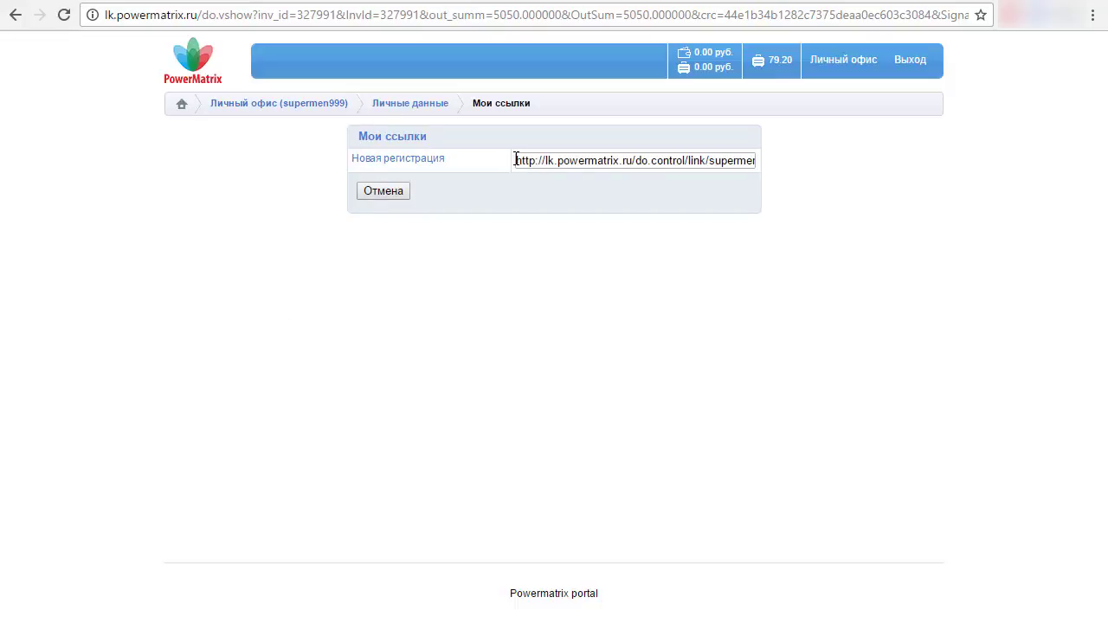
pyautogui.moveTo(516, 160); pyautogui.dragTo(863, 174)
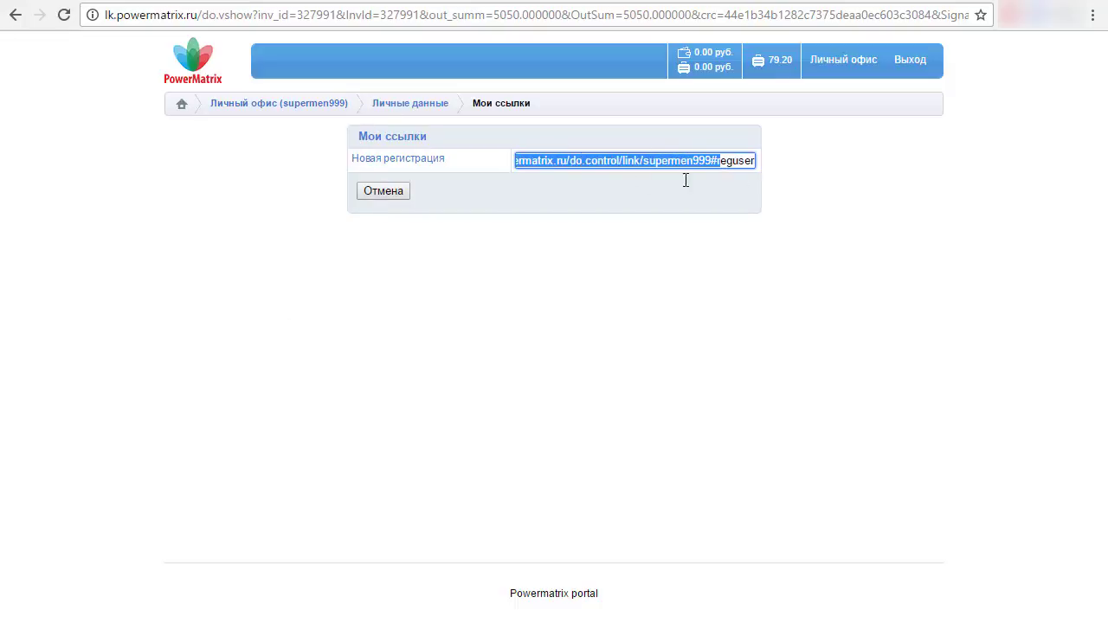
pyautogui.click(420, 178)
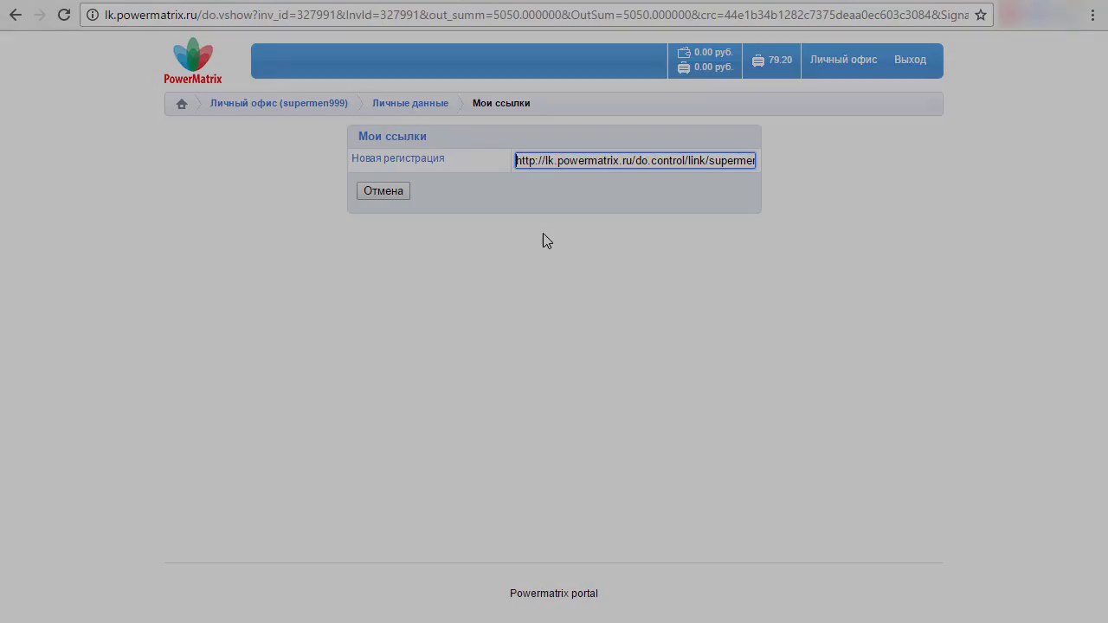